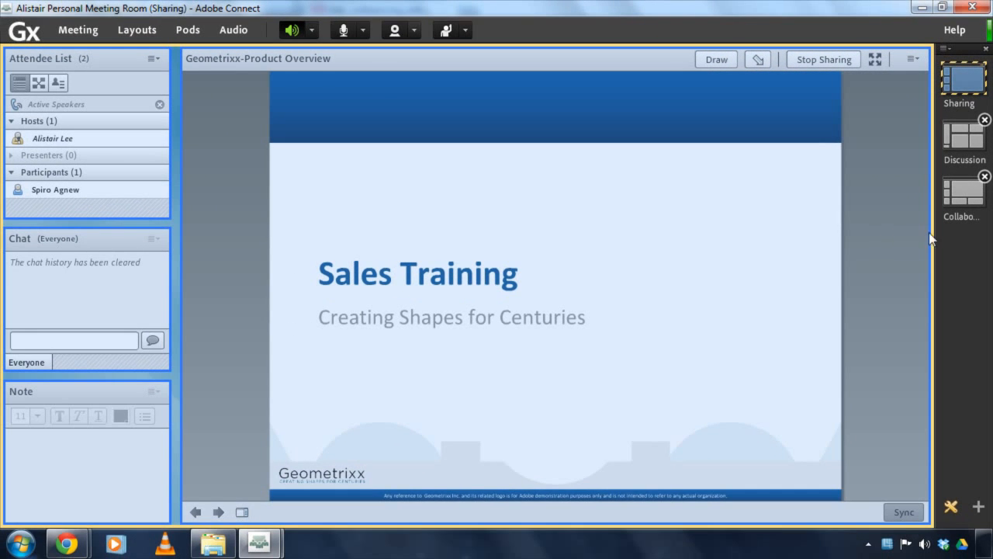
Open the Discussion layout for preparation and compare the host's meeting window with the participant's.
click(961, 149)
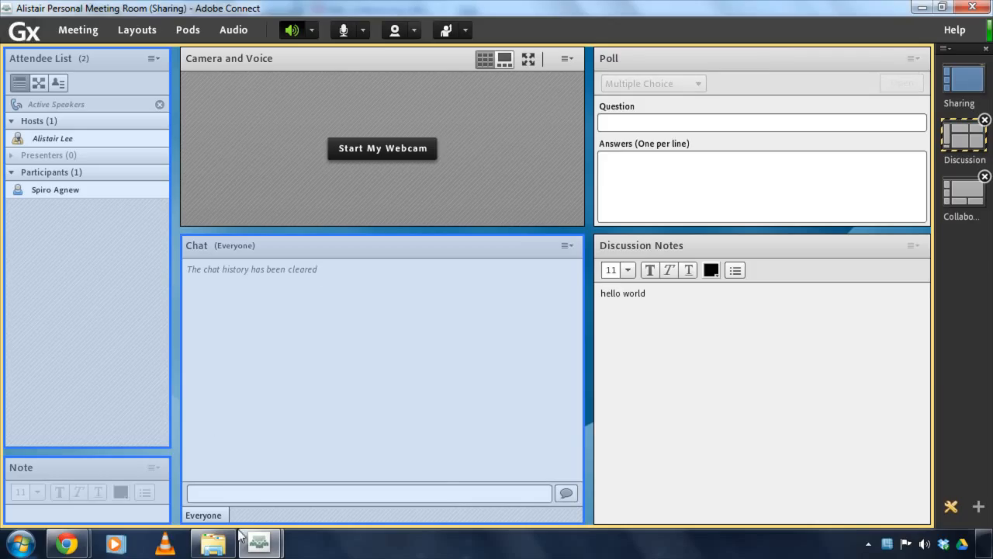
mouse_move(259, 543)
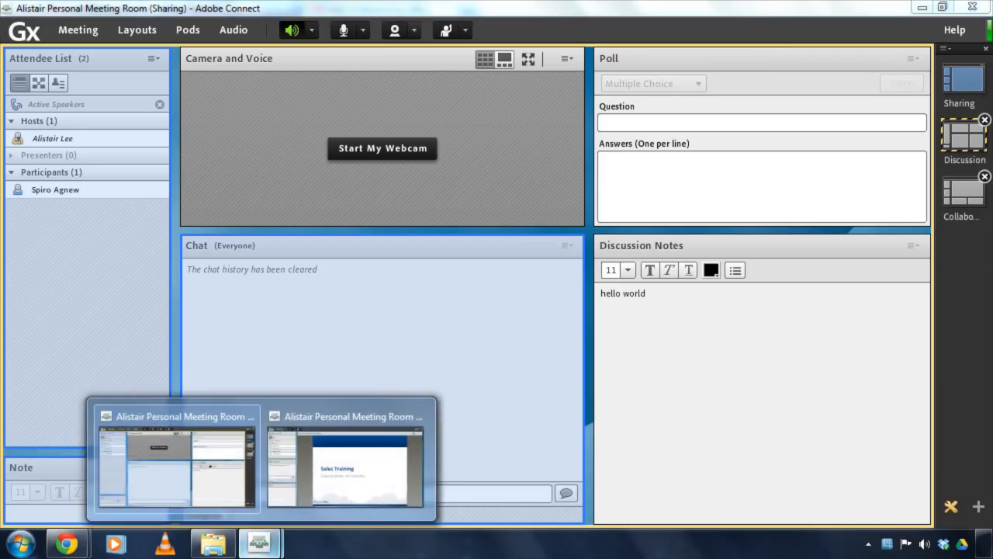
click(293, 503)
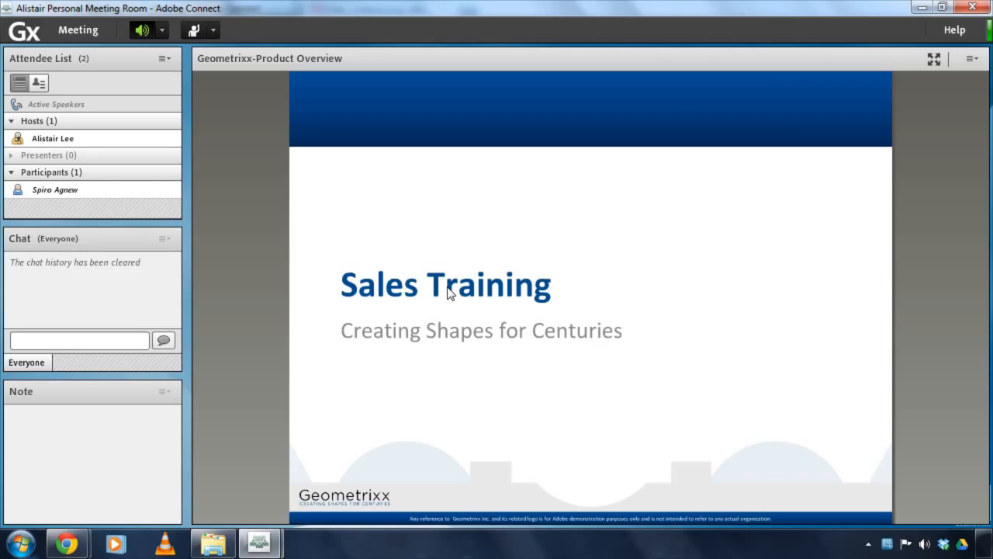
mouse_move(259, 543)
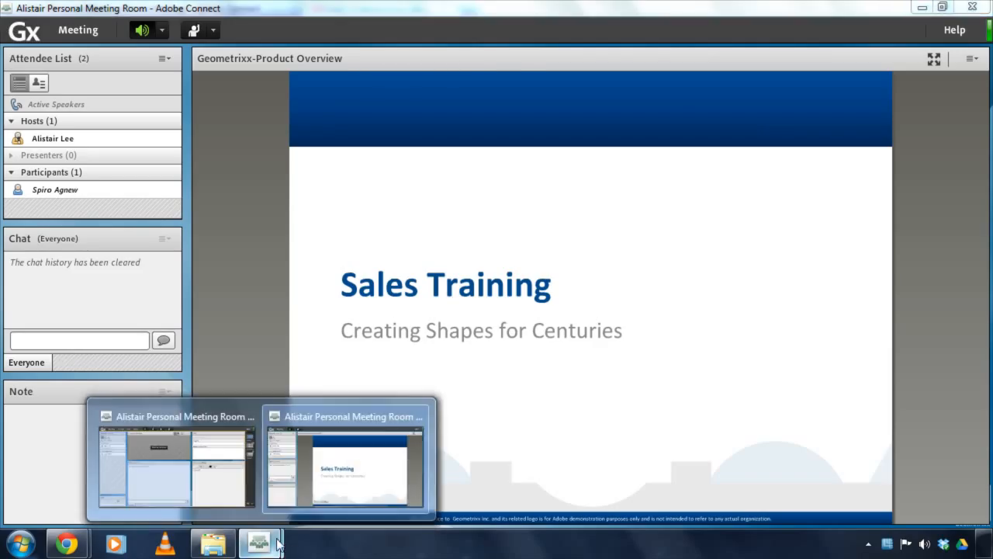
click(239, 491)
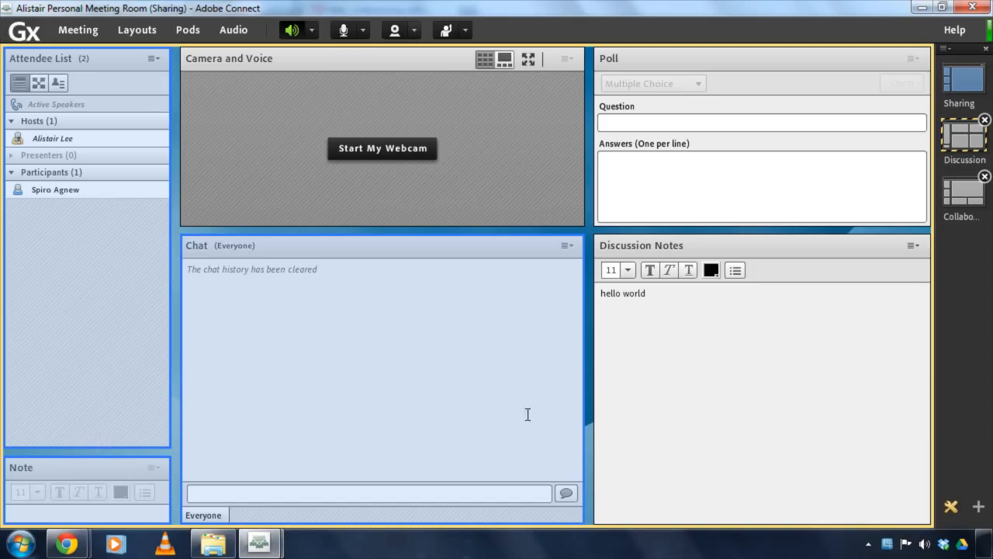
Add the line "some more text" below the existing text in the Discussion Notes pod.
click(797, 377)
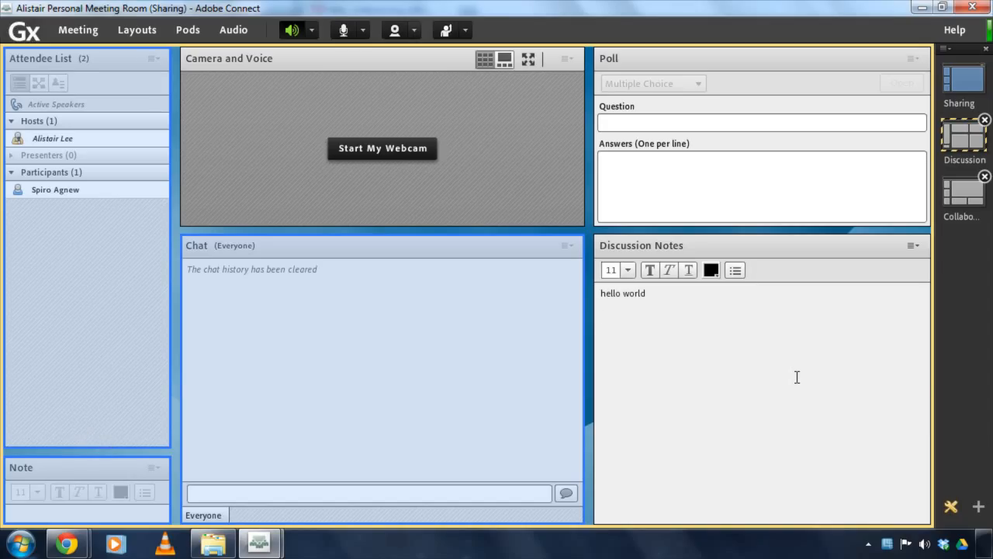
key(BackSpace)
key(BackSpace)
key(BackSpace)
text(some more text)
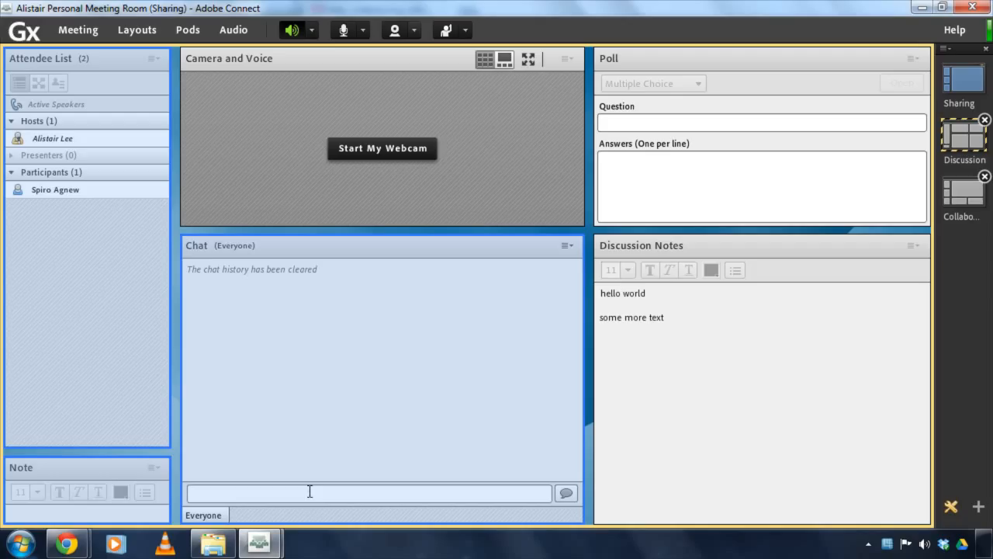
Send the chat message "hello world" to everyone from the Discussion layout.
click(340, 498)
text(hello world)
key(Return)
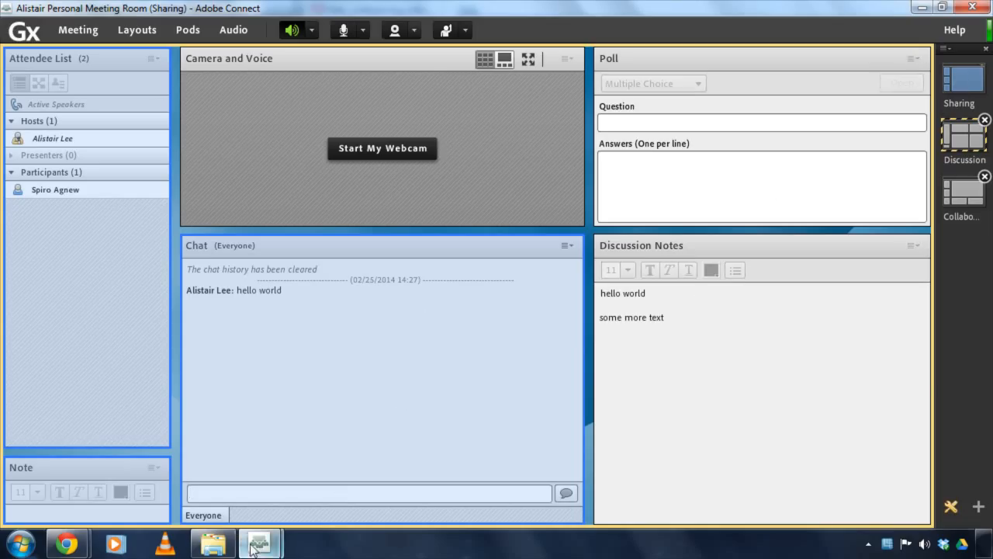
Check the chat message in the participant's meeting window and return to the host's window.
mouse_move(251, 545)
click(344, 484)
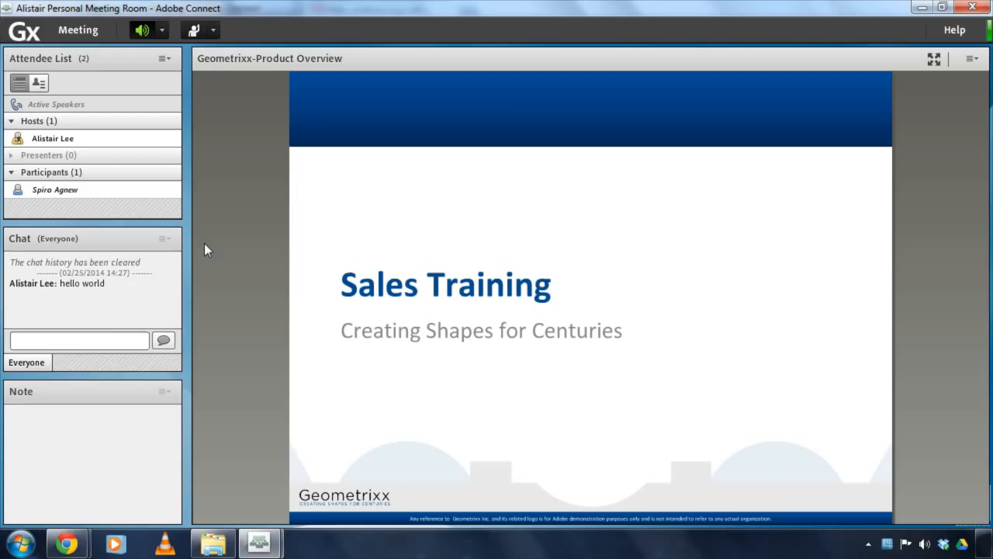
drag(106, 284, 59, 281)
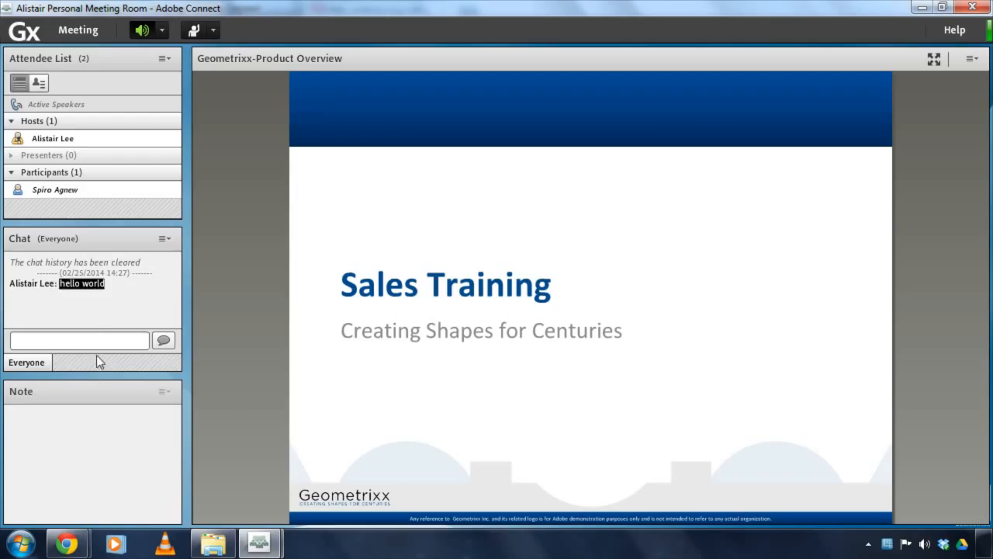
click(105, 325)
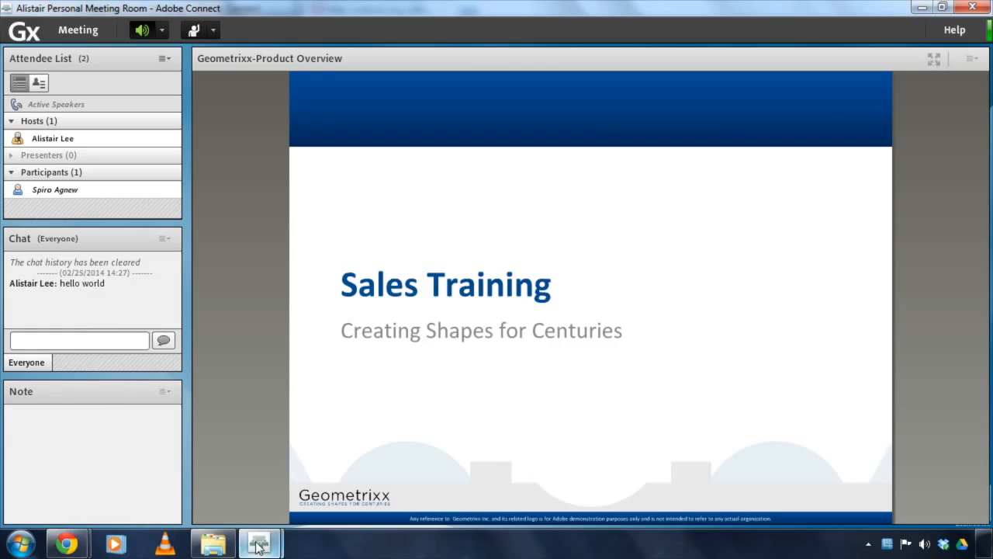
mouse_move(258, 543)
click(185, 482)
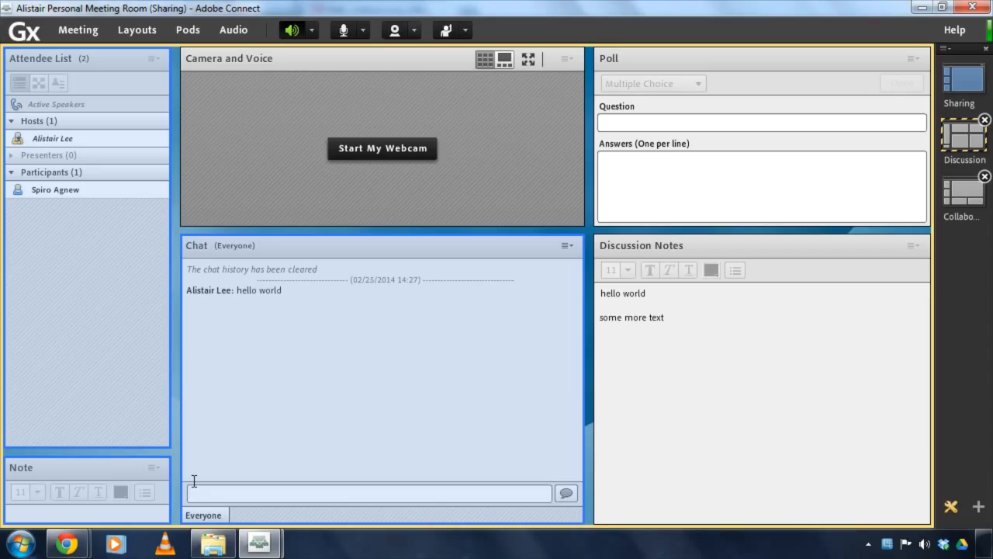
Shorten the Attendee List pod, extend the Note pod up to it, and move the Chat pod over the Discussion Notes pod.
drag(49, 446, 54, 233)
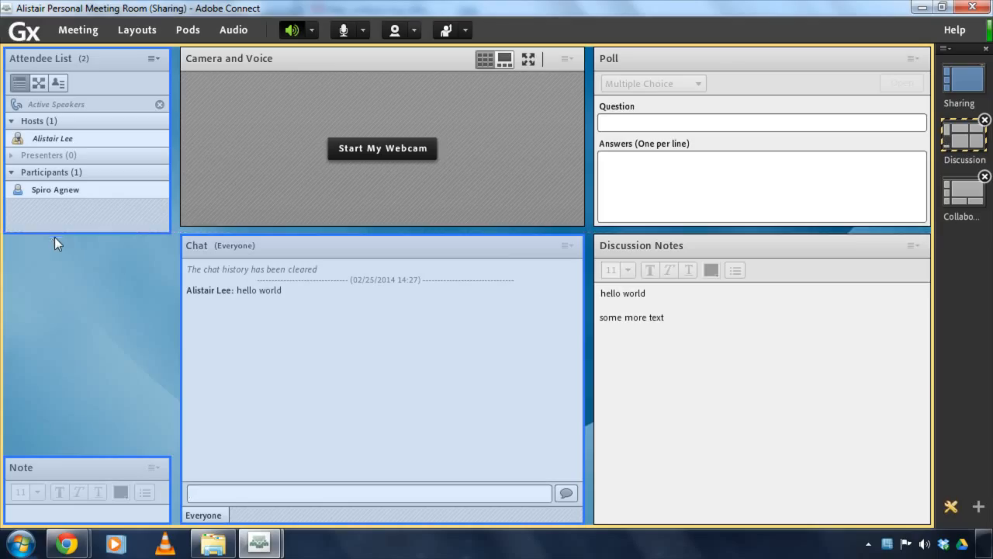
drag(98, 457, 100, 234)
drag(339, 248, 639, 264)
click(121, 389)
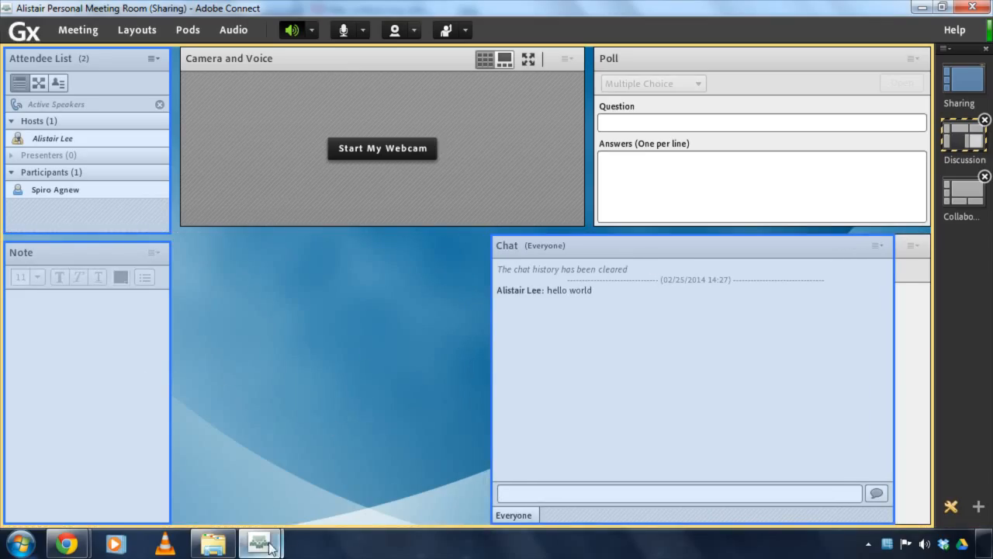
Check how the pods are arranged in the participant's meeting window and return to the host's window.
mouse_move(259, 543)
click(302, 491)
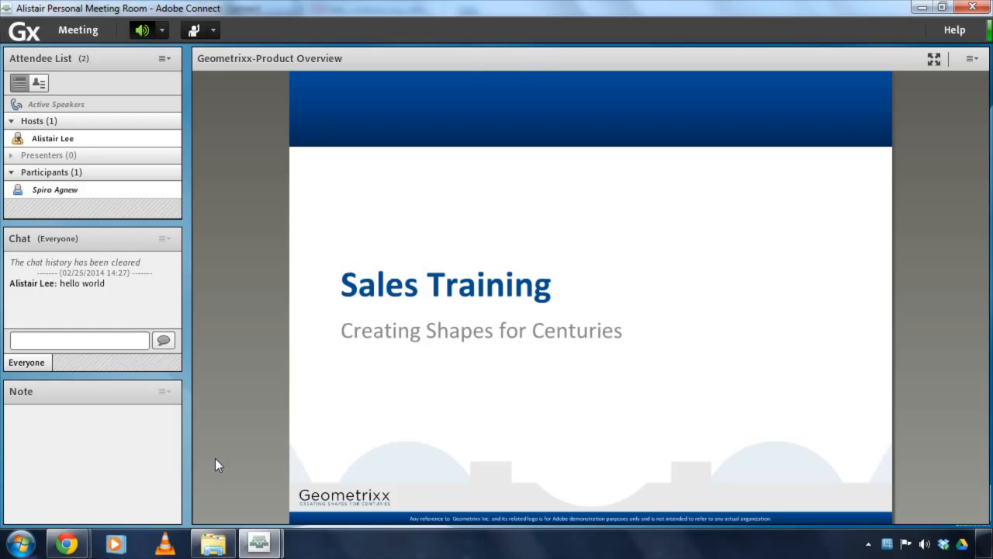
mouse_move(260, 544)
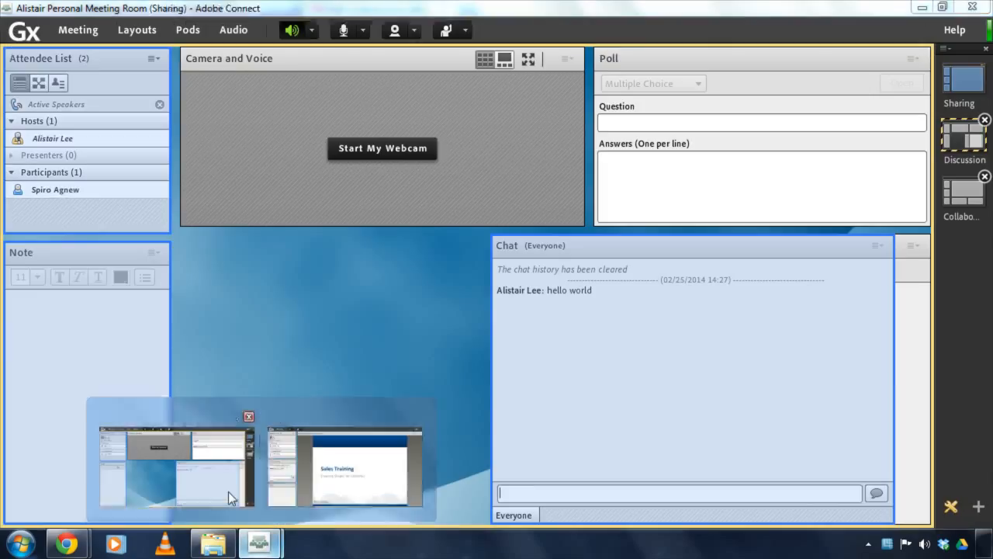
click(228, 491)
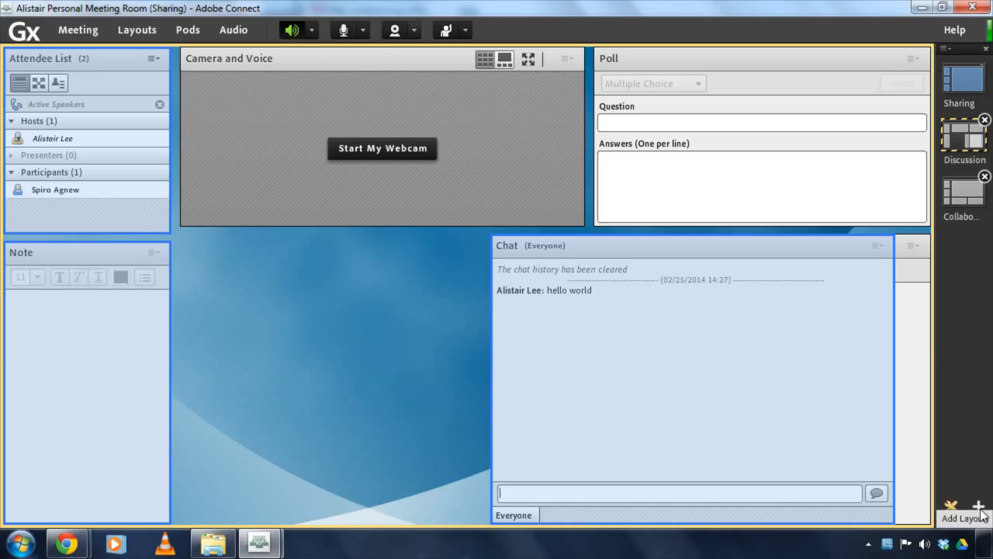
Create a new blank layout named "Q&A".
click(980, 509)
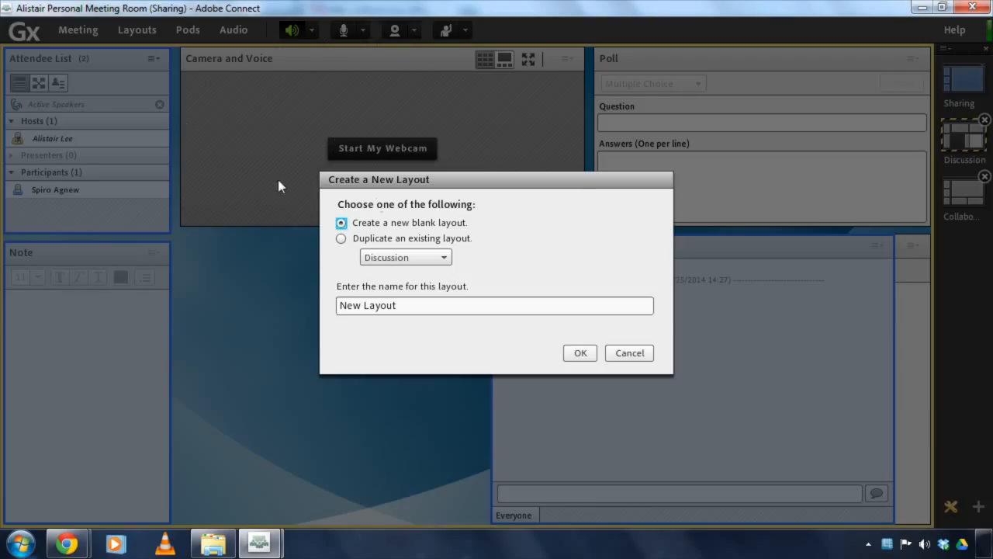
drag(477, 306, 281, 306)
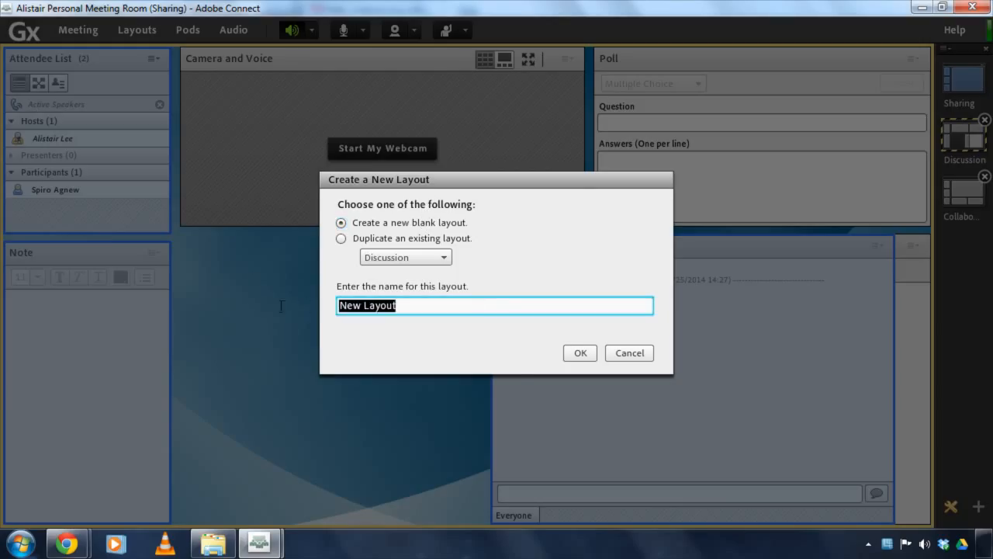
text(Q&A)
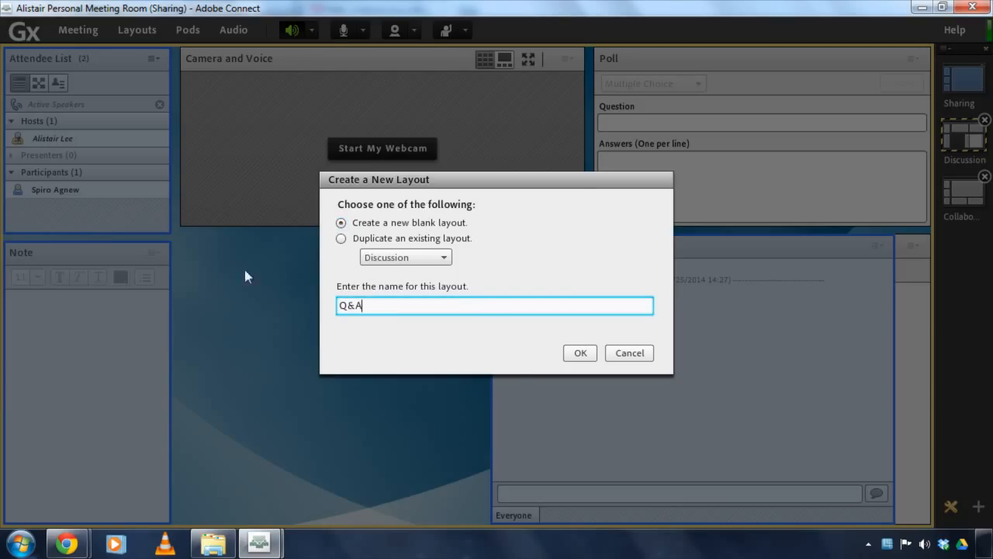
click(581, 352)
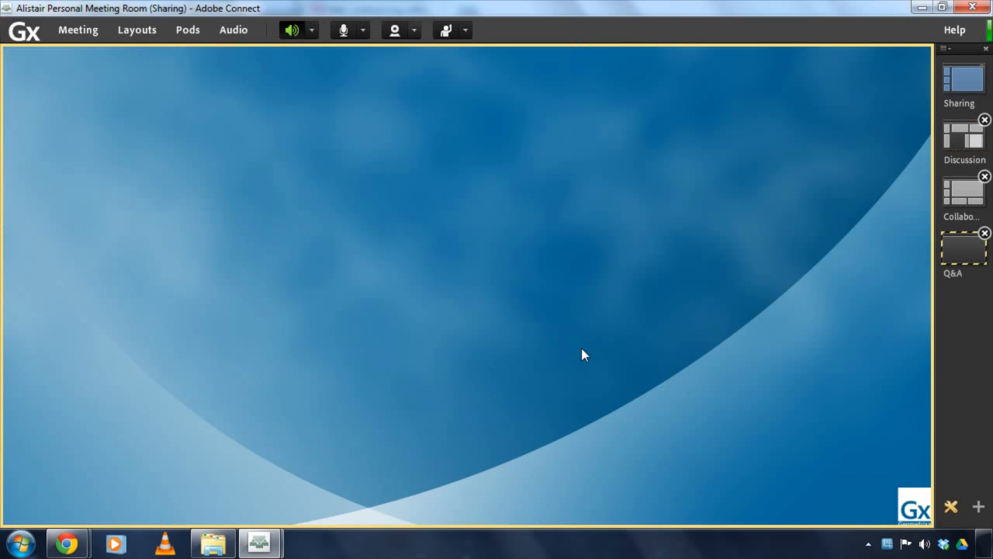
Add the existing Geometrixx-Product Overview share pod to the Q&A layout and narrow it to about half the layout's width.
click(187, 28)
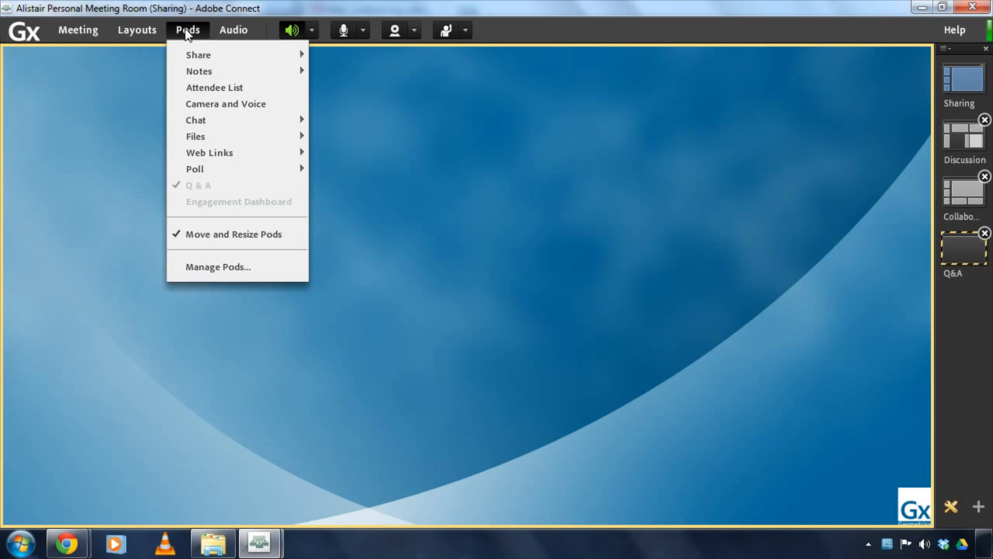
mouse_move(198, 59)
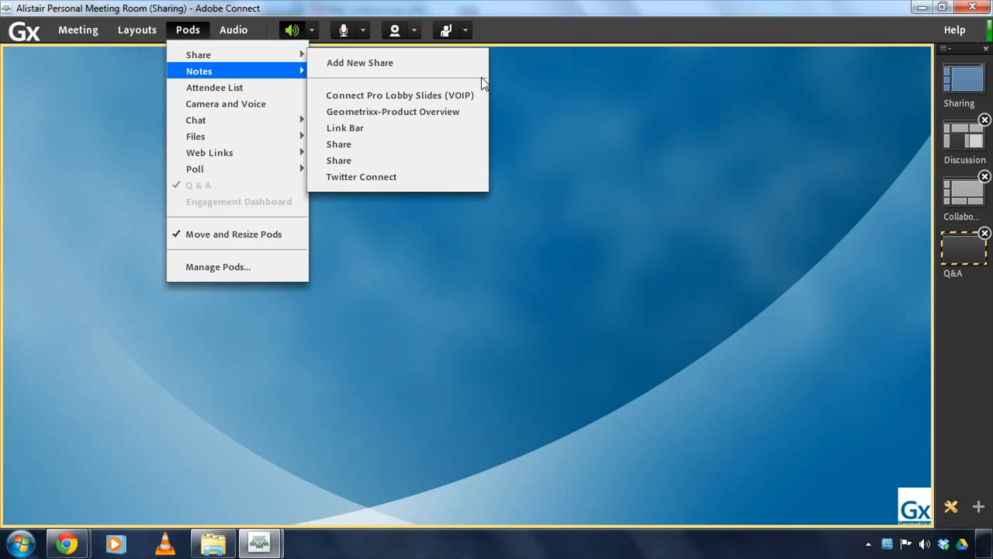
click(339, 109)
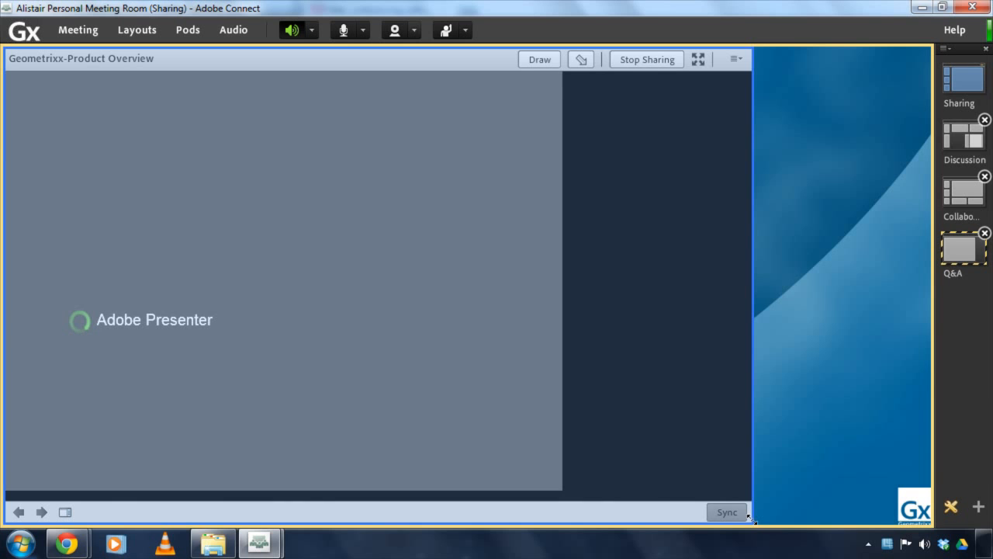
right_click(733, 523)
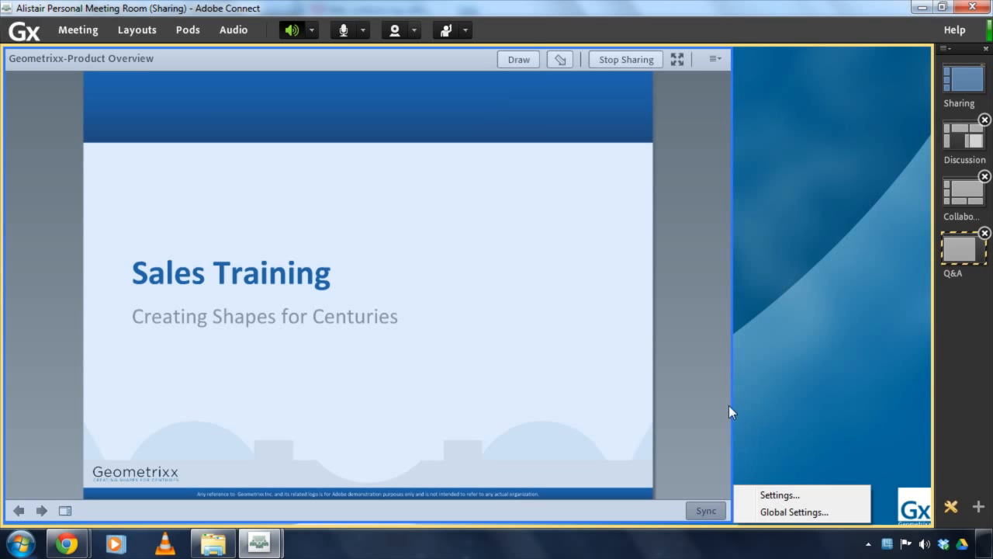
click(748, 396)
drag(732, 380, 486, 393)
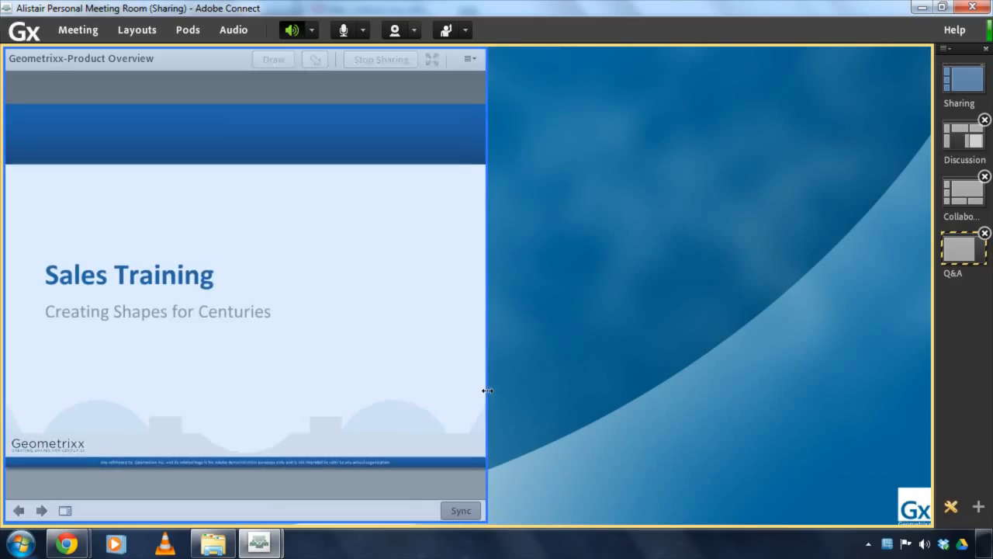
Add the unladen swallow air-speed poll beside the presentation, enlarge its pod to show the answers, and reopen the poll for voting.
click(180, 35)
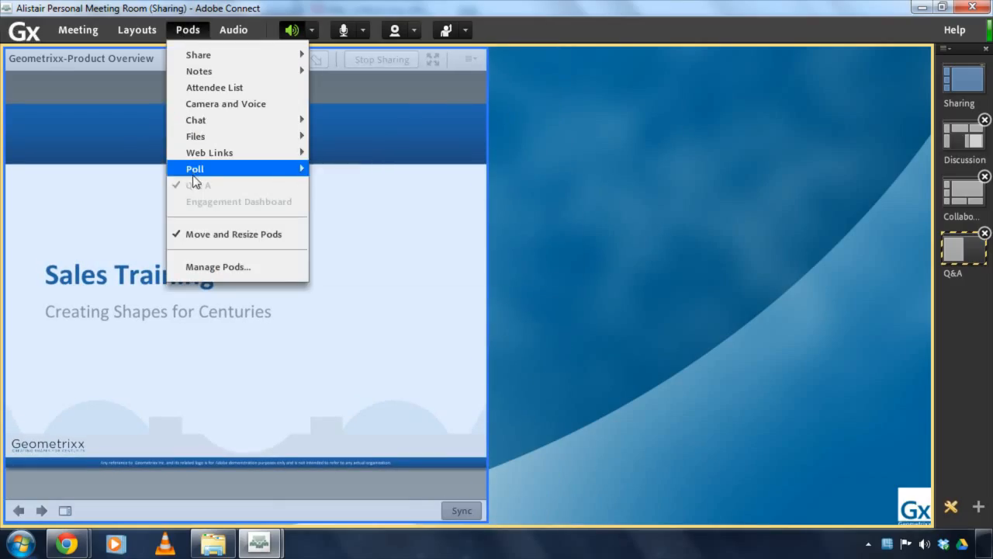
mouse_move(194, 169)
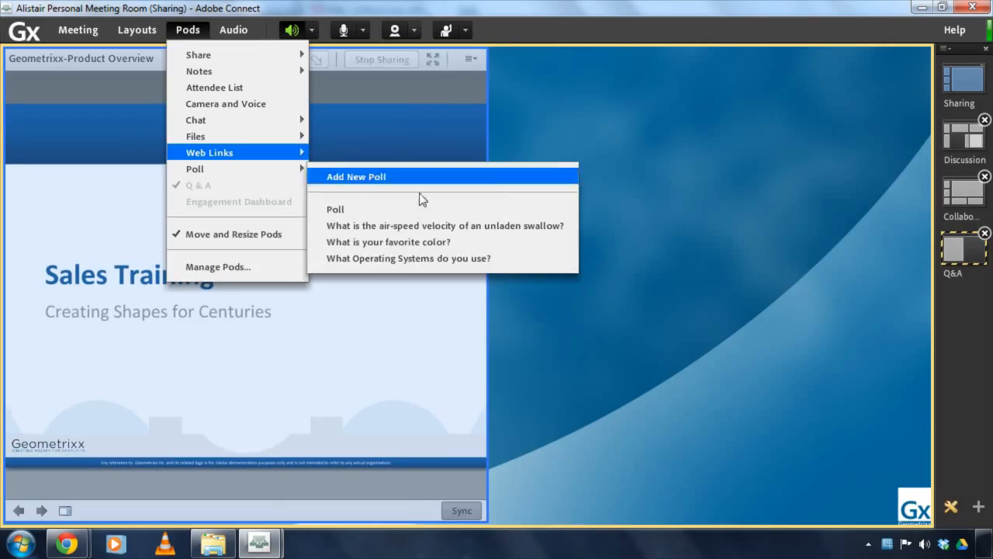
click(375, 226)
drag(86, 69, 612, 66)
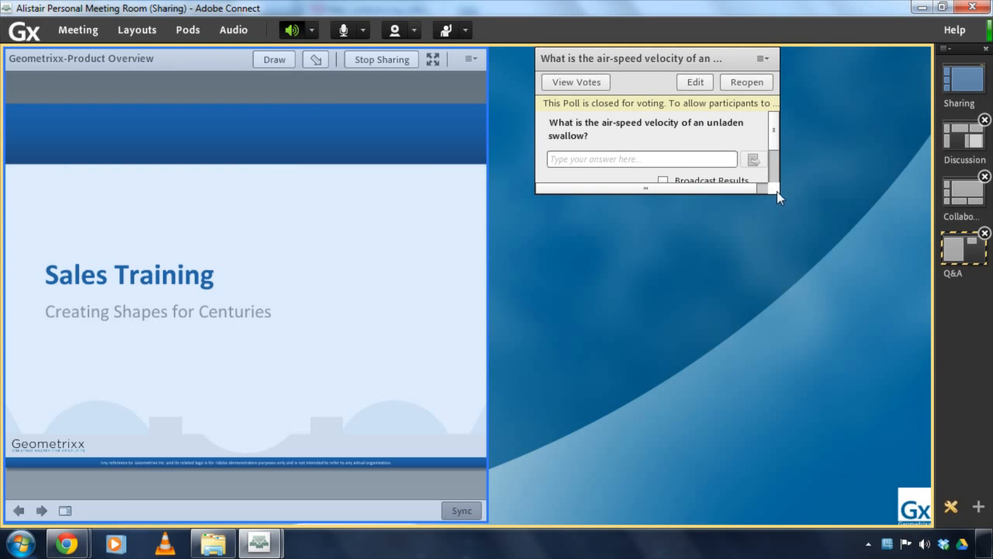
drag(777, 191, 904, 256)
click(870, 84)
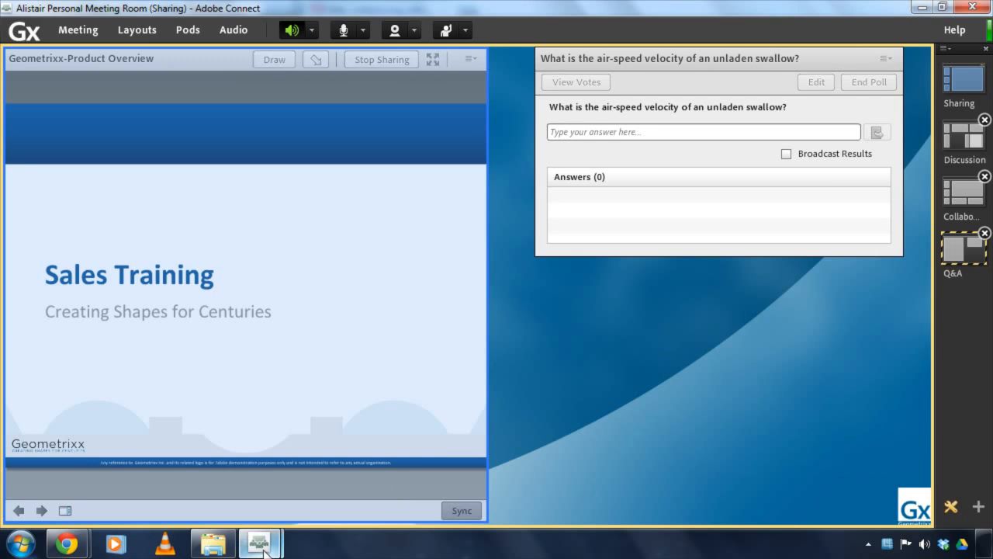
Check the participant's meeting window for effects of the Q&A layout changes and return to the host's window.
mouse_move(259, 543)
click(345, 501)
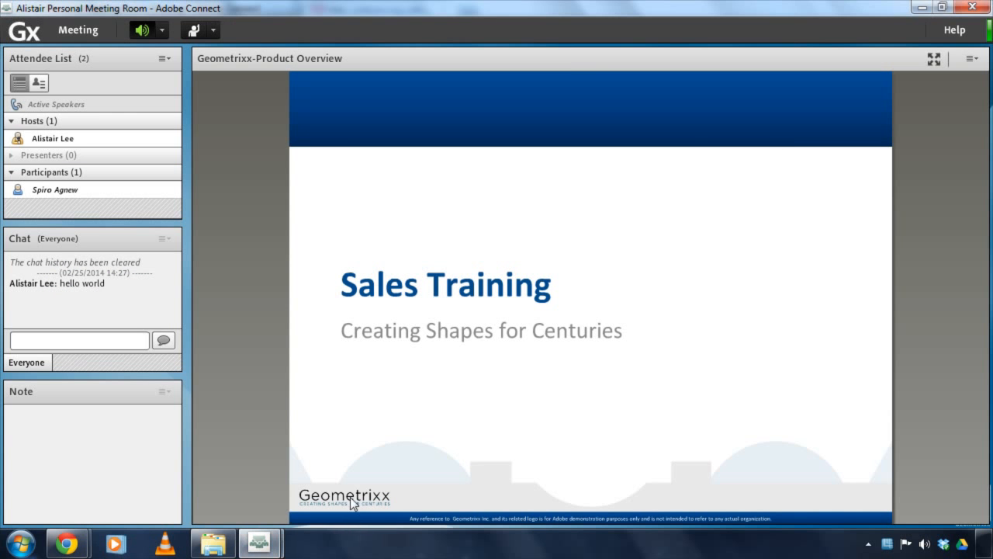
mouse_move(259, 543)
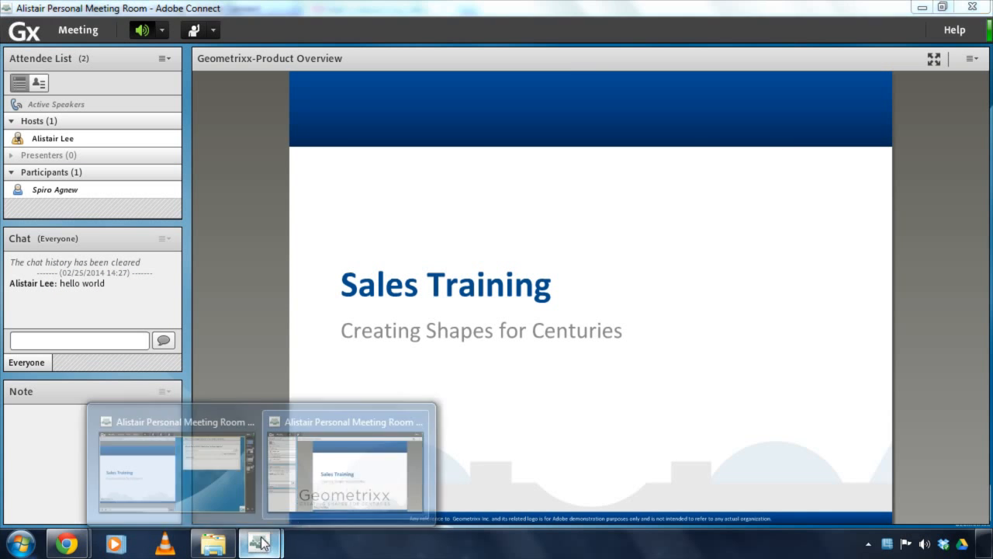
click(173, 487)
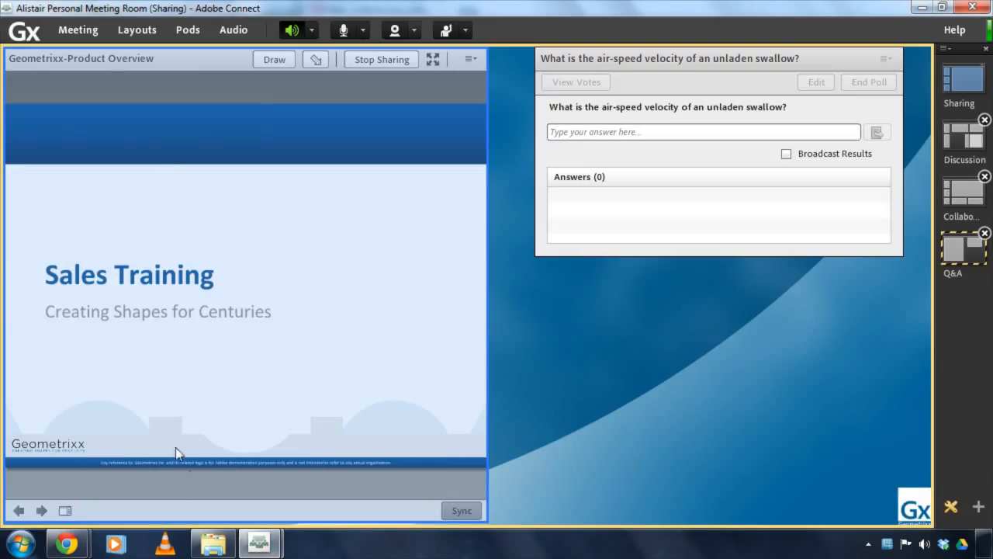
Advance the Geometrixx-Product Overview presentation by one slide, check it in the participant's meeting window, and return to the host's window.
click(41, 511)
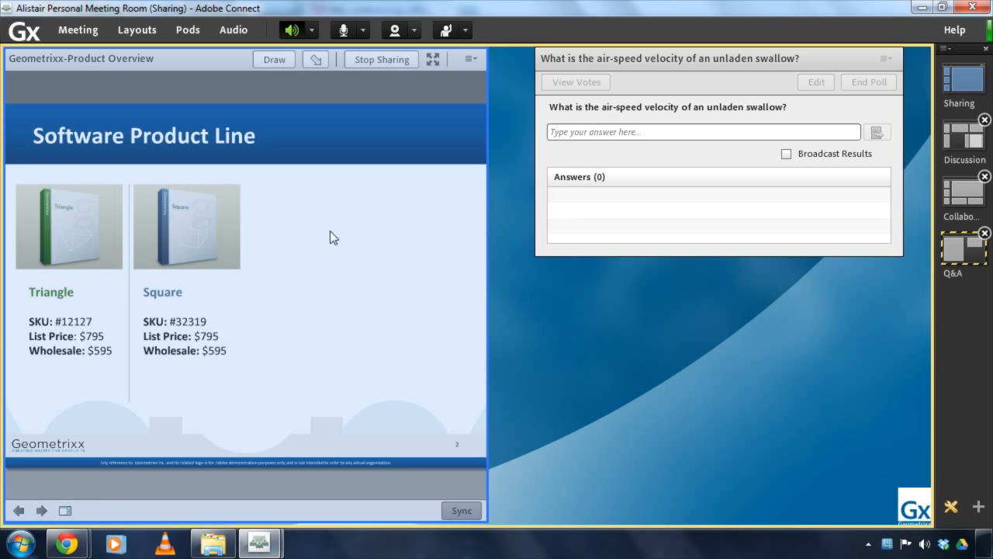
mouse_move(259, 543)
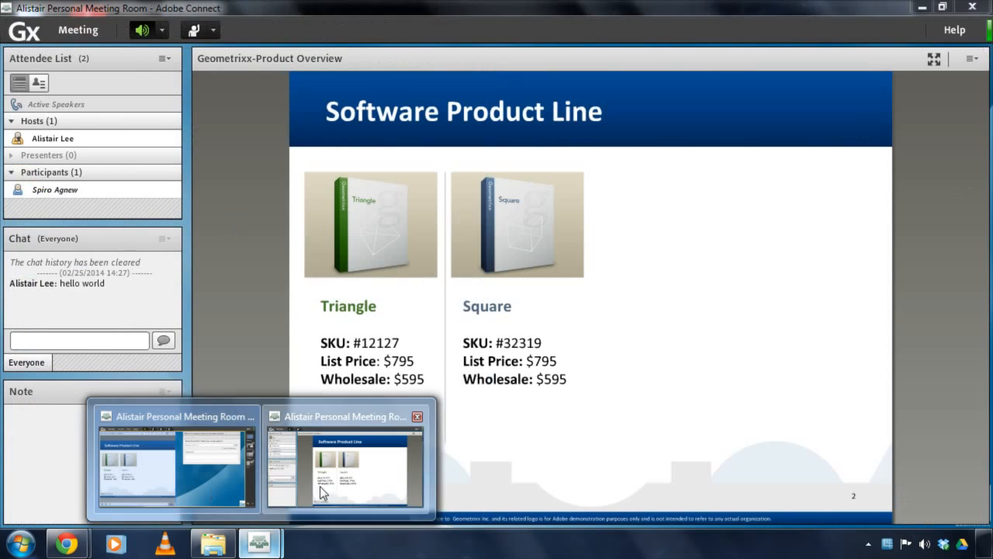
click(319, 486)
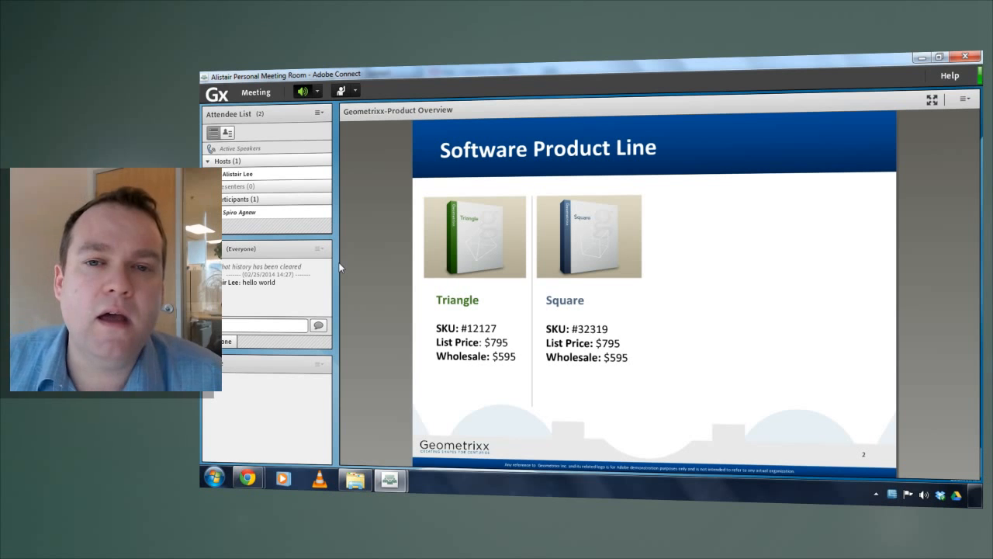
mouse_move(390, 479)
click(339, 450)
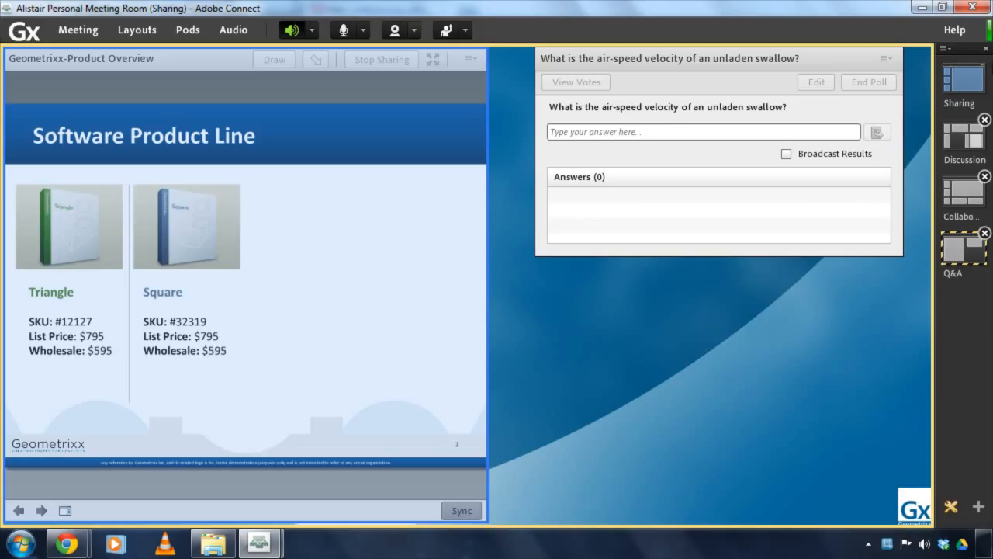
Leave Prepare Mode and enable the Presenter Only Area for the meeting.
click(953, 508)
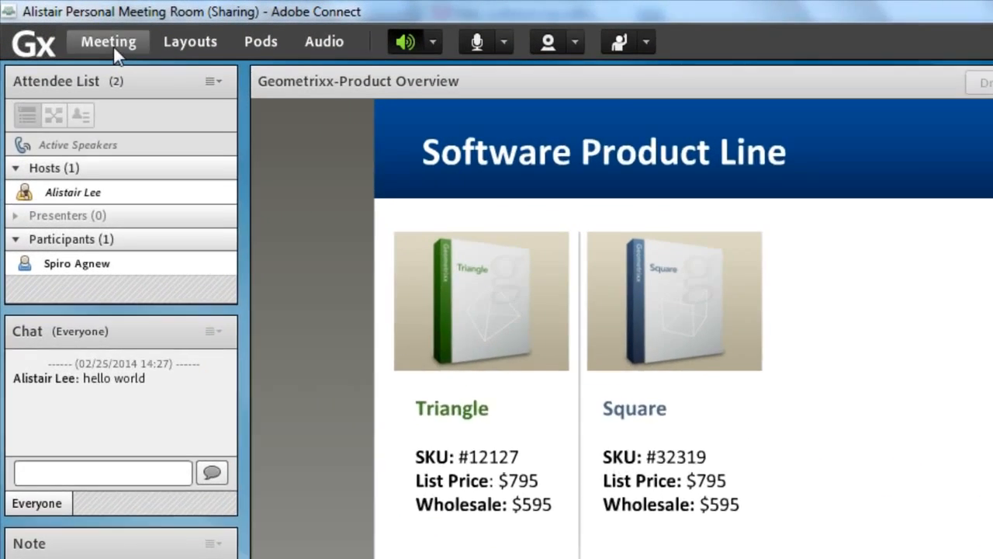
click(113, 47)
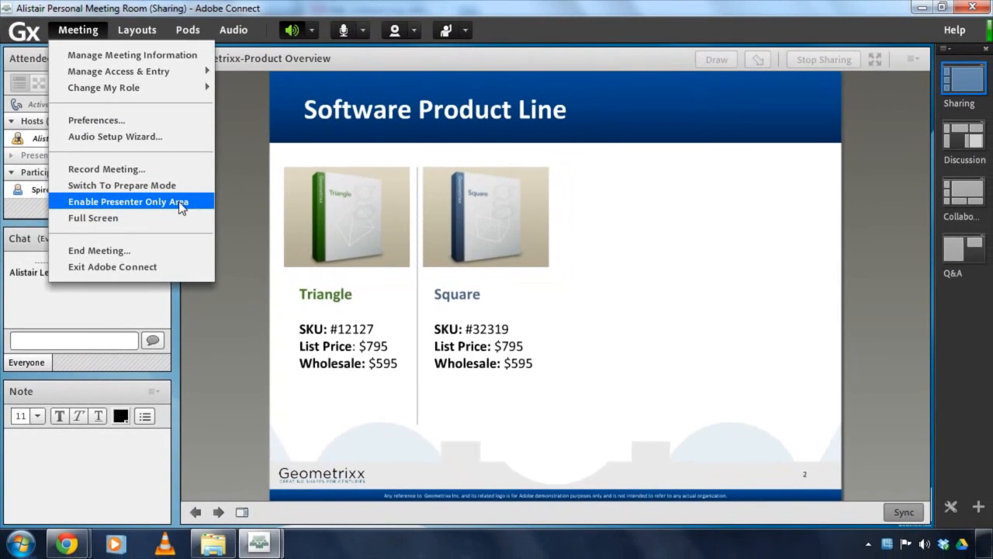
click(195, 206)
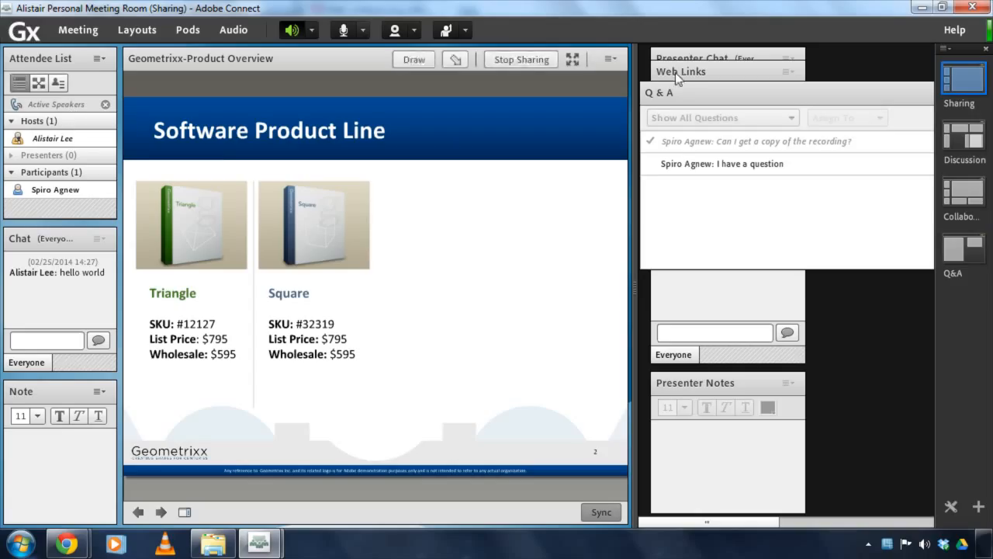
Check the participant's window for the Presenter Only Area, and view the host's role options in the host window's Attendee List.
drag(776, 521, 738, 509)
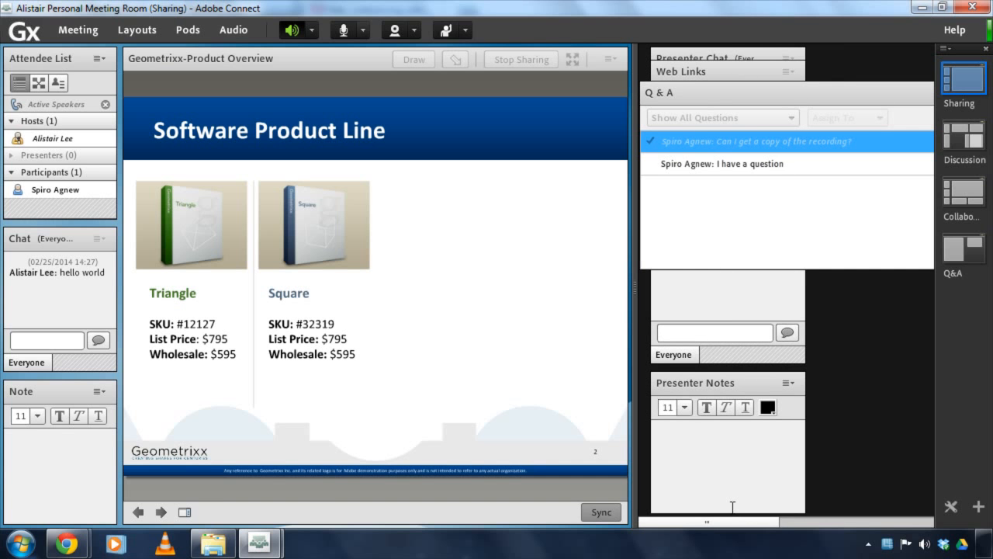
mouse_move(266, 541)
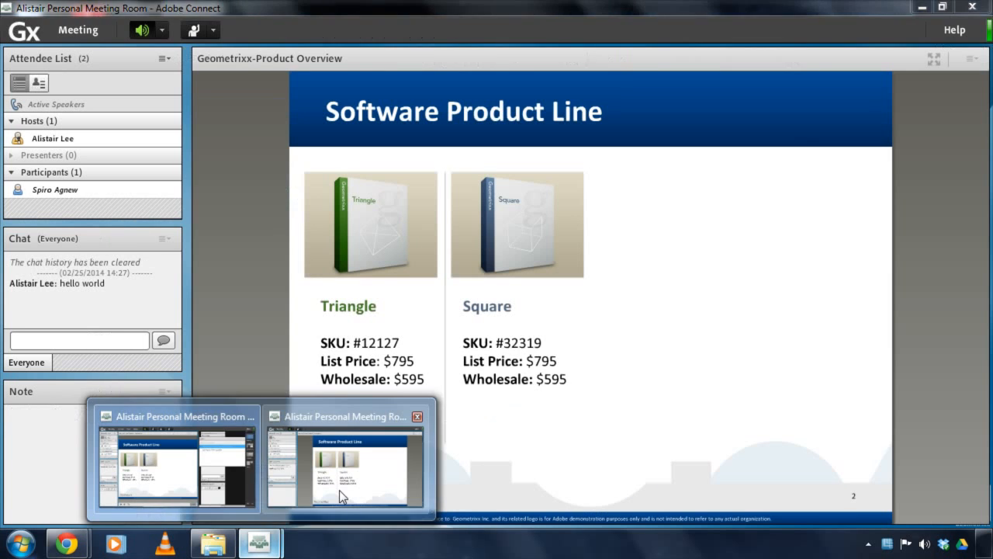
click(339, 489)
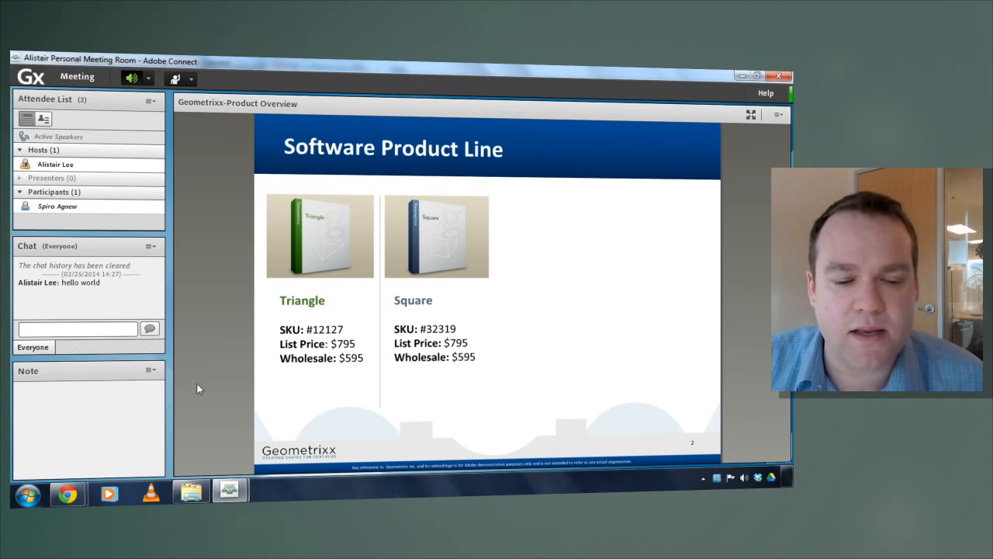
mouse_move(229, 489)
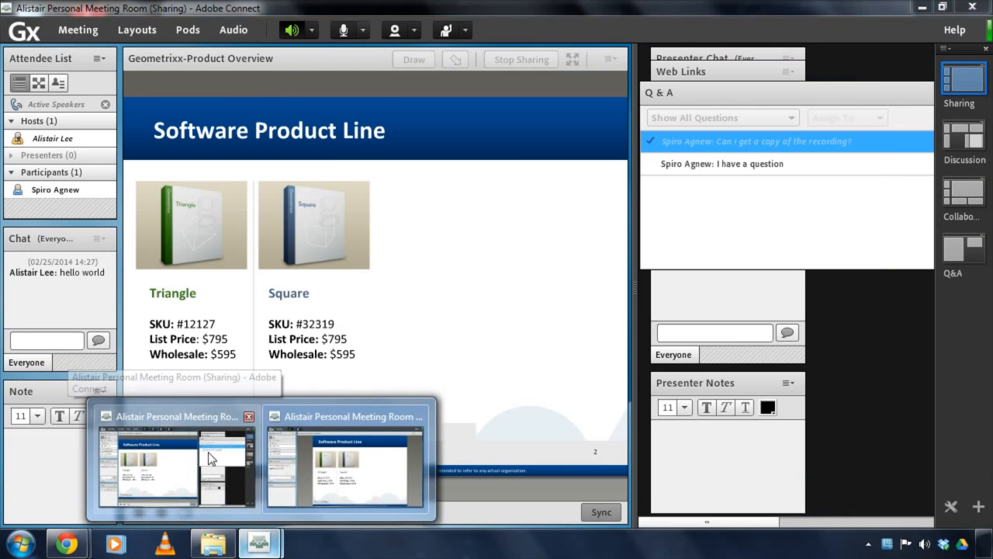
click(210, 461)
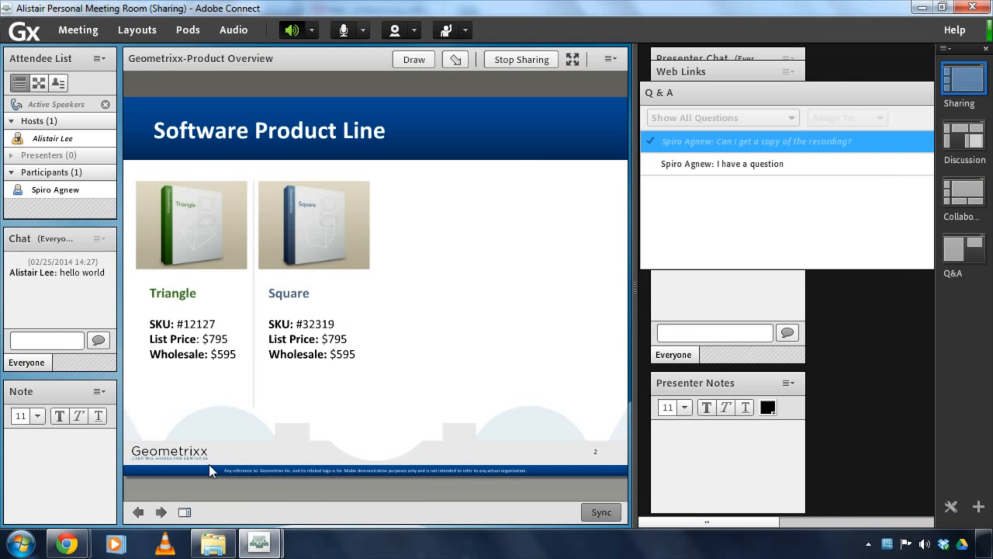
click(65, 139)
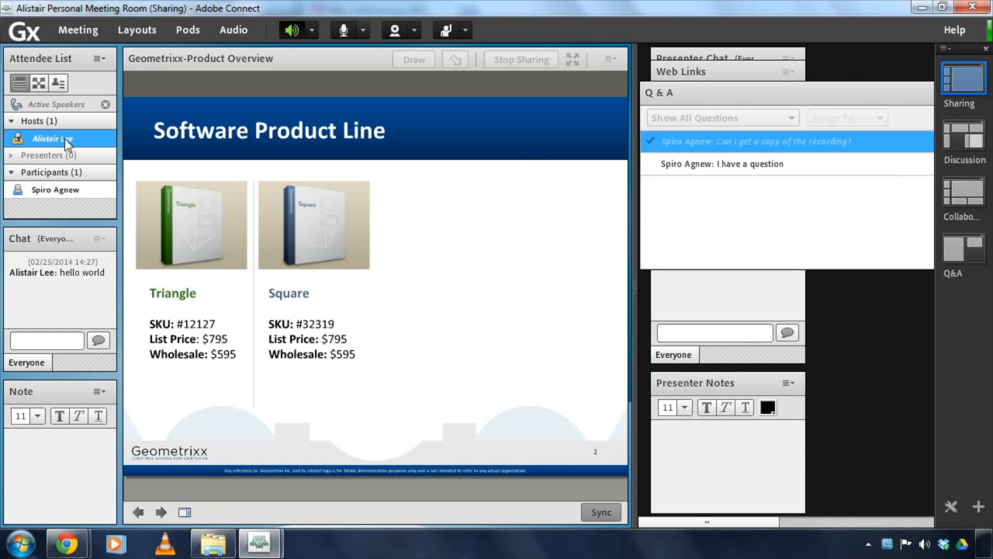
mouse_move(55, 138)
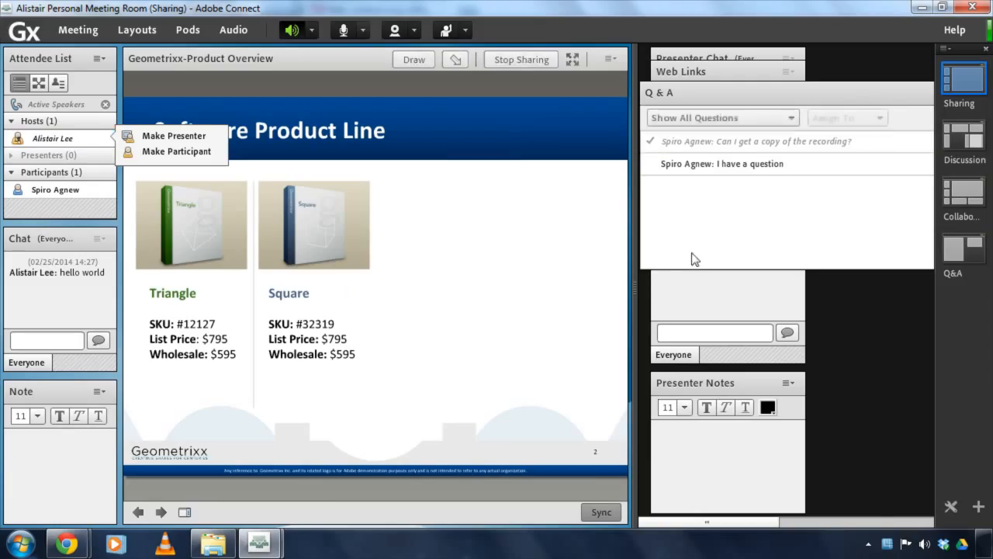
Widen the Presenter Only Area to about half the window and hide its Q & A pod.
drag(635, 289, 454, 294)
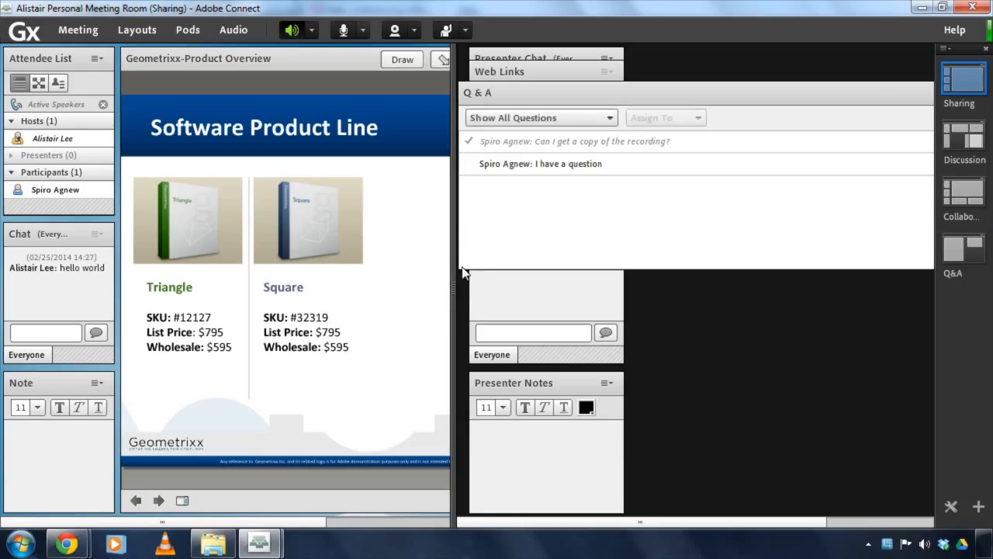
drag(461, 267, 714, 313)
drag(798, 103, 586, 228)
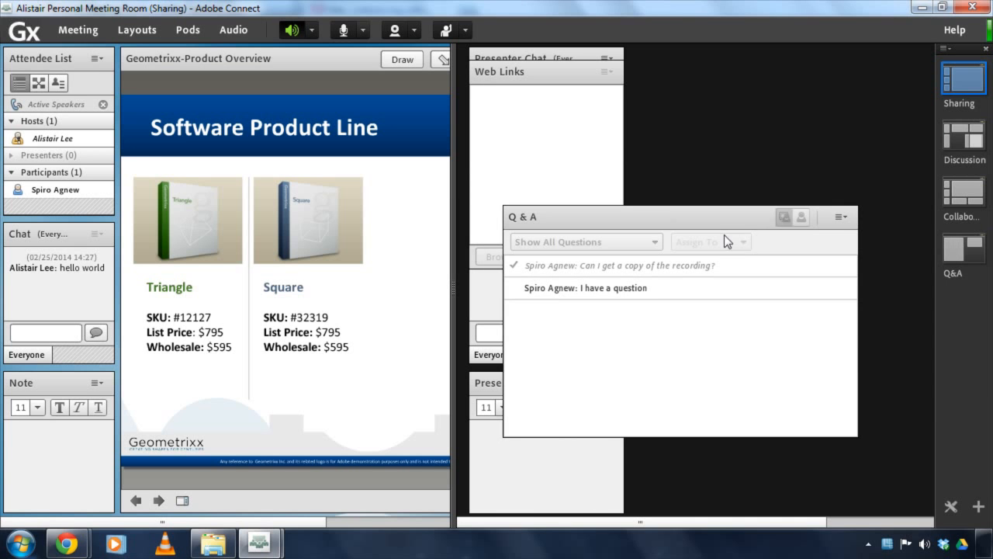
click(840, 217)
click(837, 245)
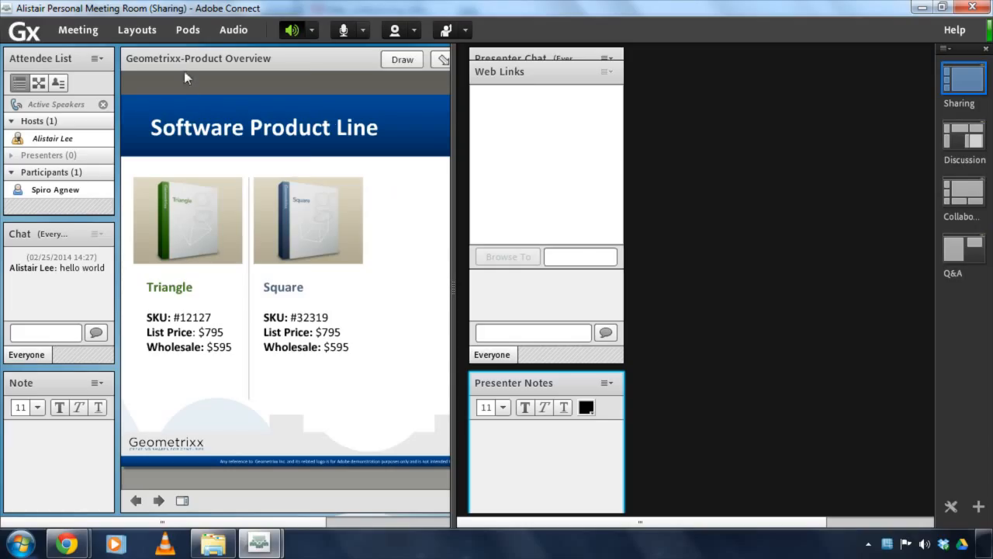
Add a new poll pod to the Presenter Only Area and move it into the empty space beside the Web Links pod.
click(186, 31)
mouse_move(223, 167)
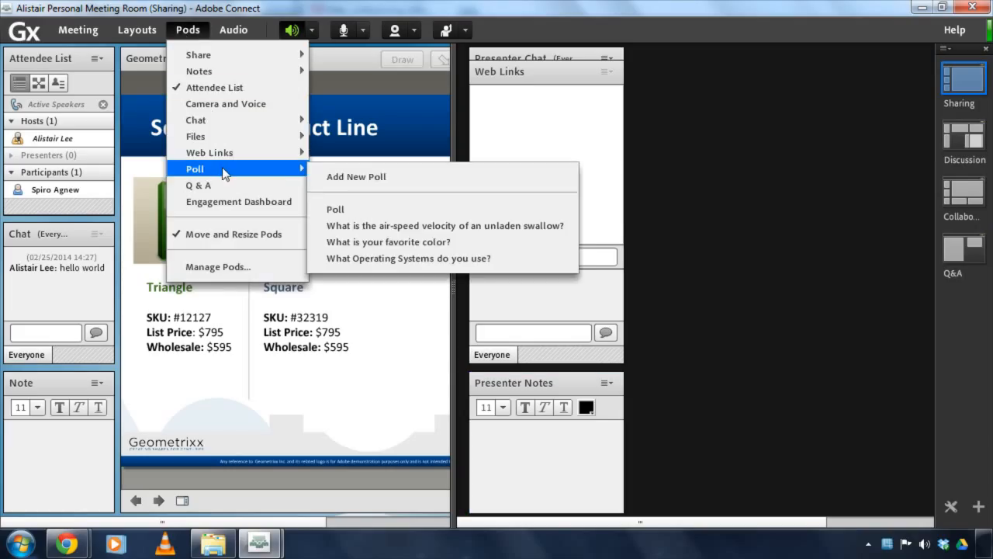
click(342, 178)
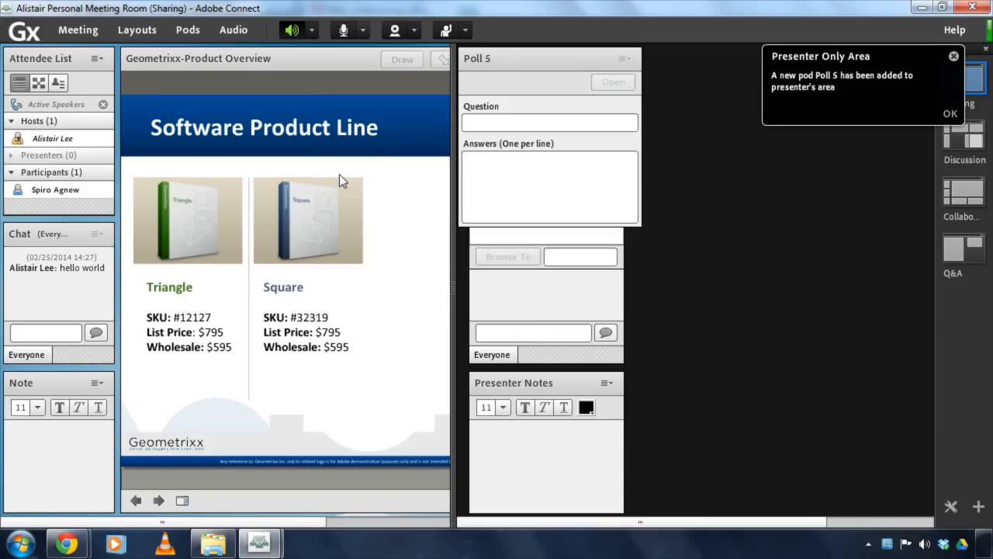
drag(521, 63, 728, 157)
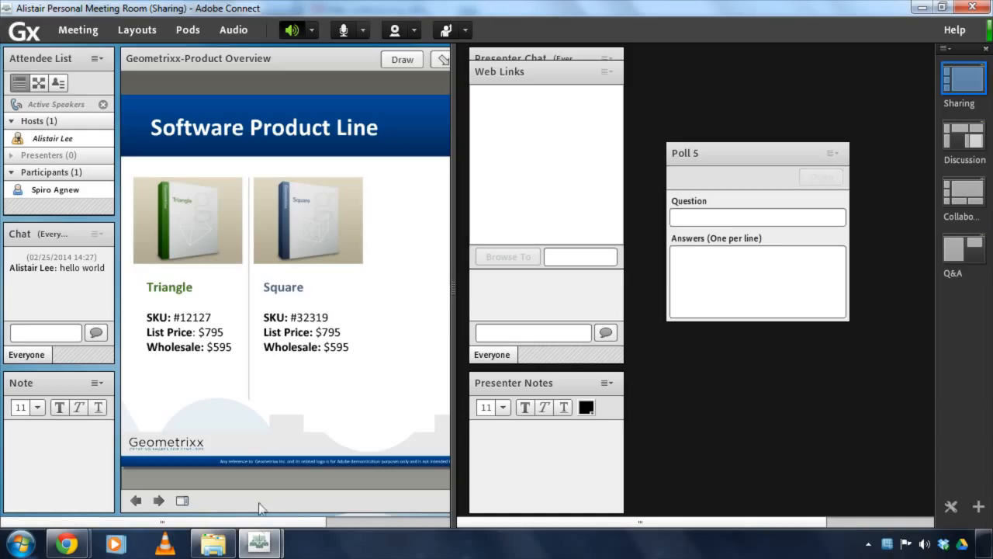
Check the participant's meeting window for the new blank poll pod and return to the host's window.
mouse_move(259, 543)
click(310, 484)
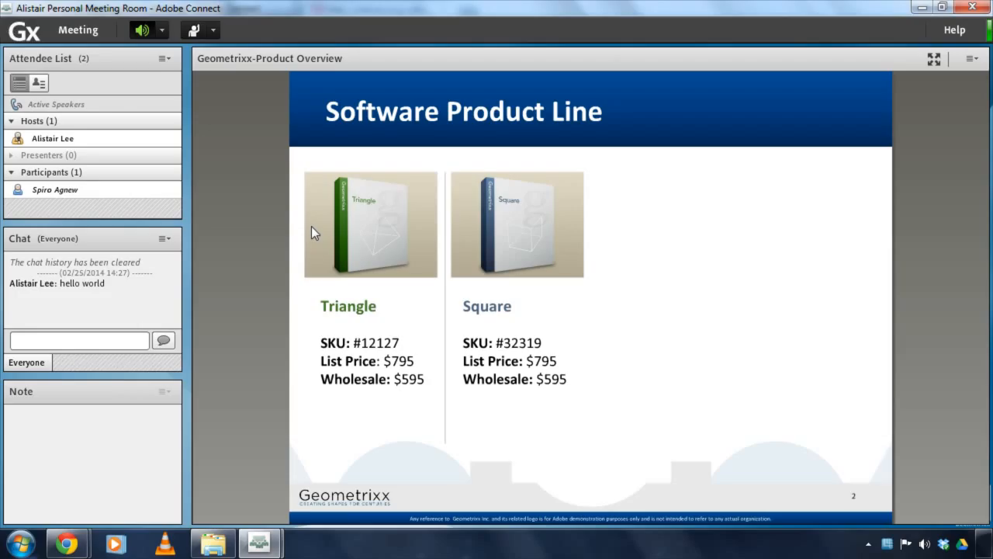
mouse_move(259, 543)
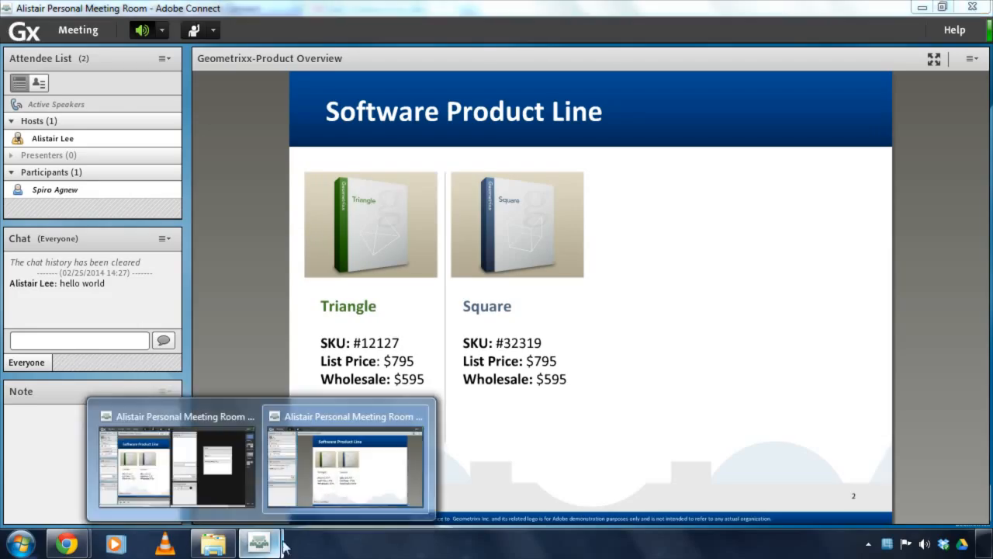
click(226, 502)
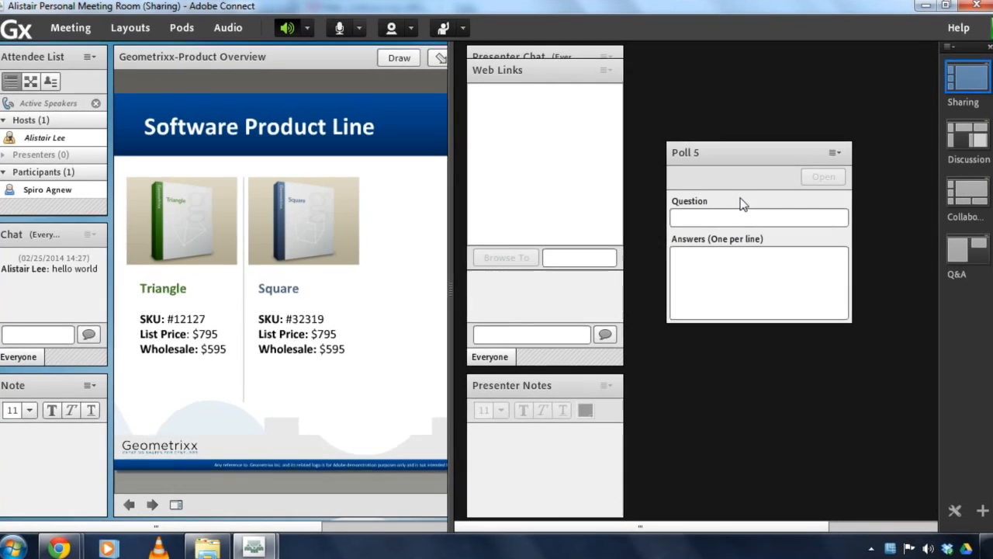
Fill in the poll with the question "Have you used our products before" and the answers Yes and No, and open it for voting.
click(742, 217)
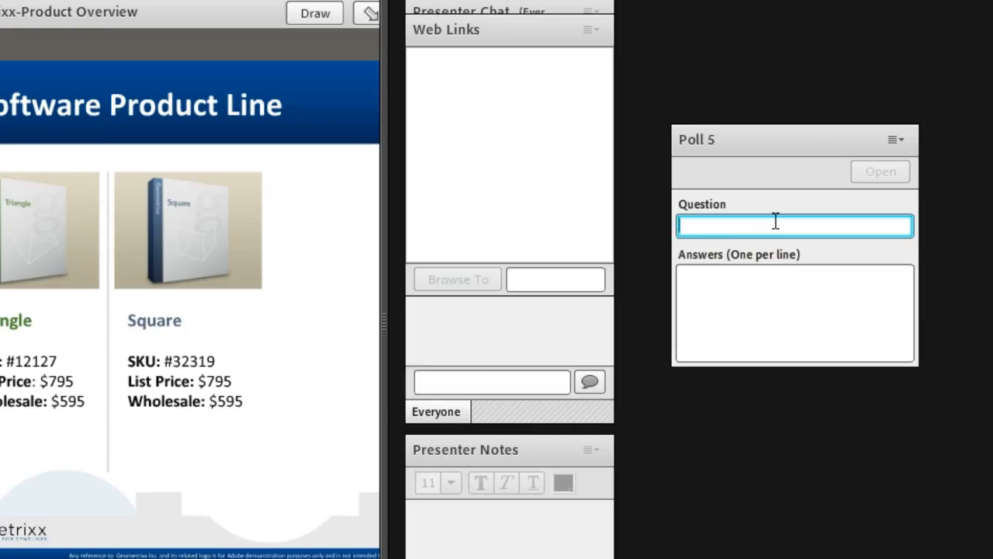
text(Have you used our products)
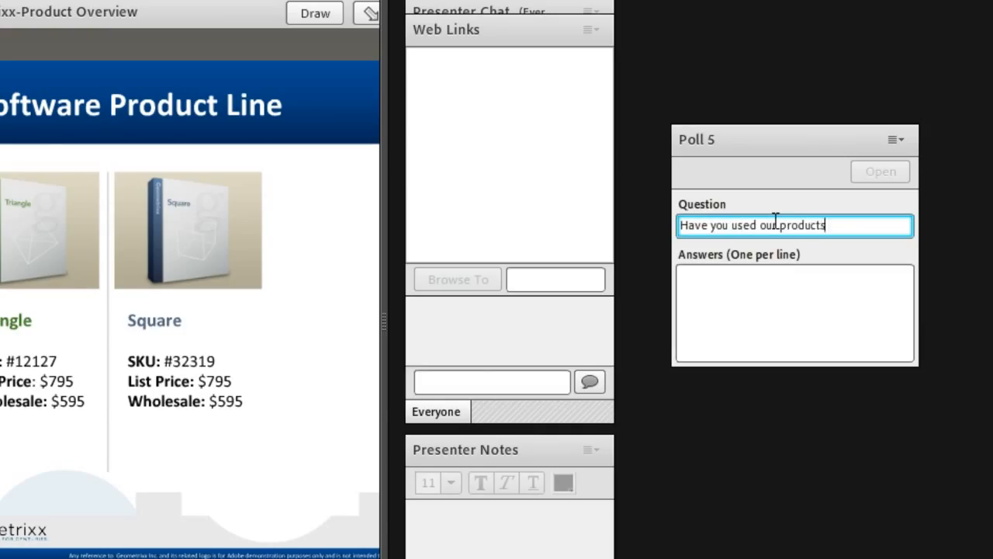
text( before)
key(Tab)
text(Yes)
key(Return)
text(NO)
key(BackSpace)
text(o)
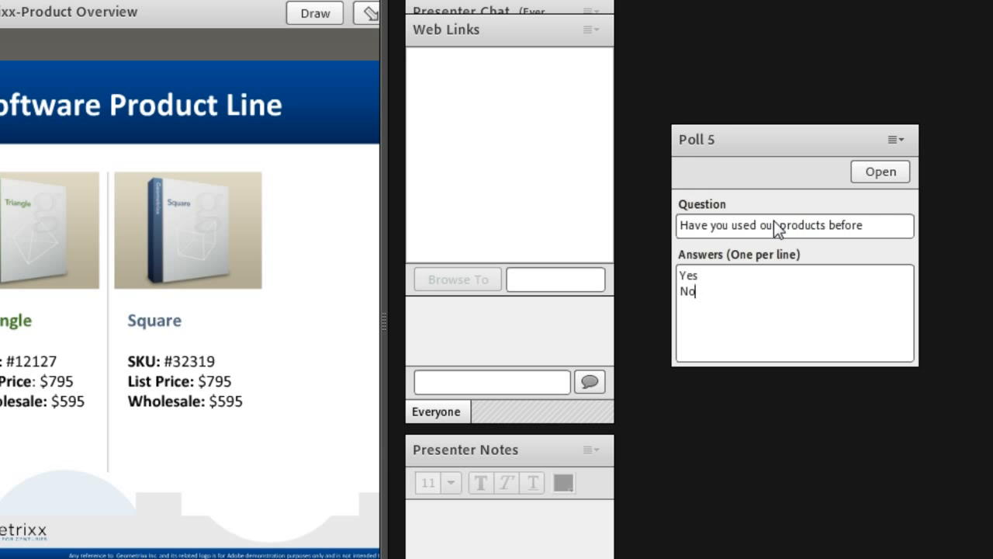
click(895, 176)
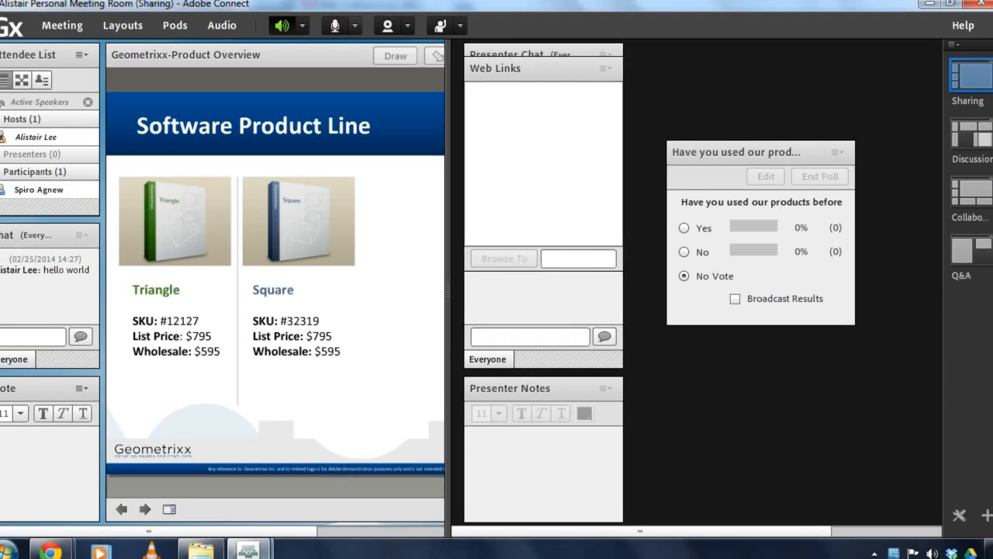
Check whether the participant can see the opened product-use poll and return to the host's window.
mouse_move(248, 547)
click(306, 505)
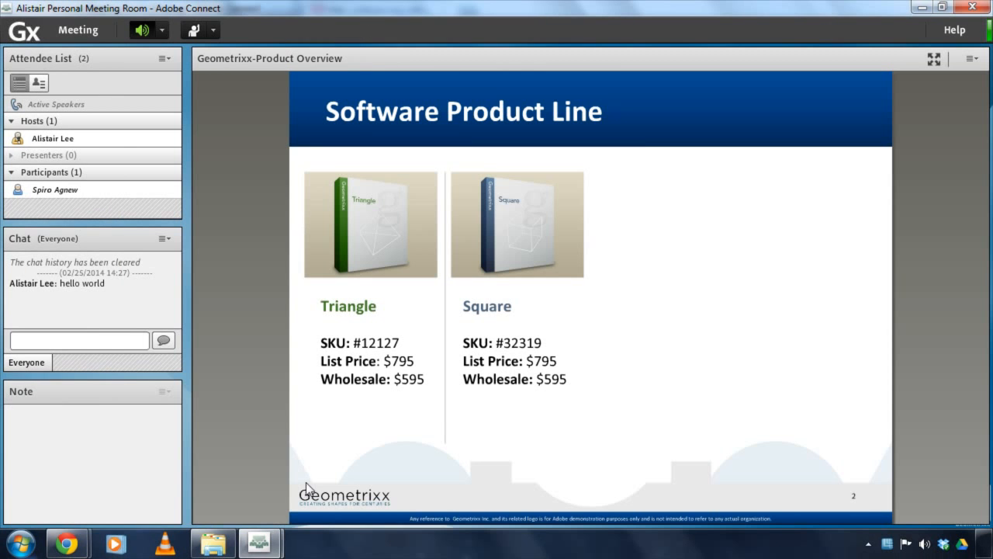
click(194, 458)
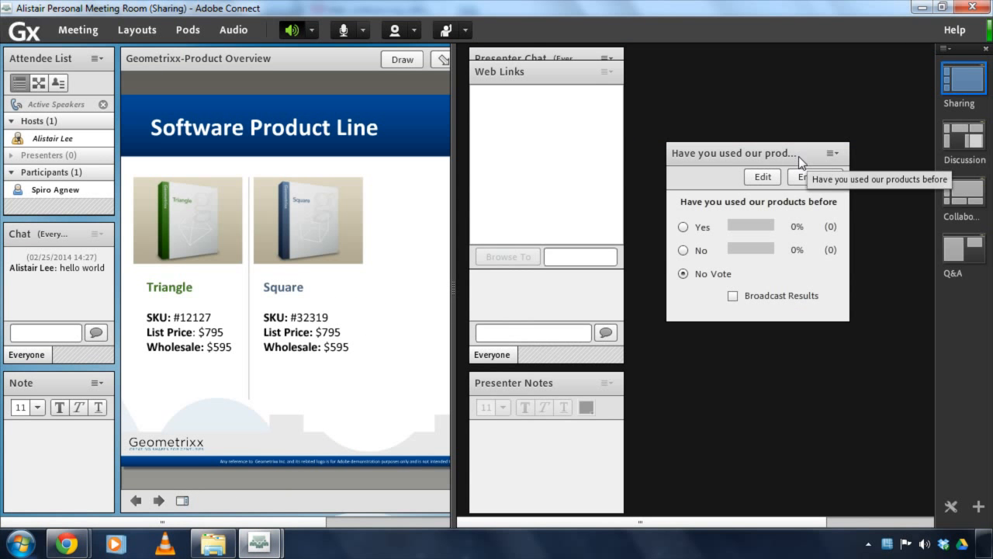
Move the product-use poll from the Presenter Only Area onto the shared presentation and vote Yes in the participant's window.
drag(801, 156, 312, 138)
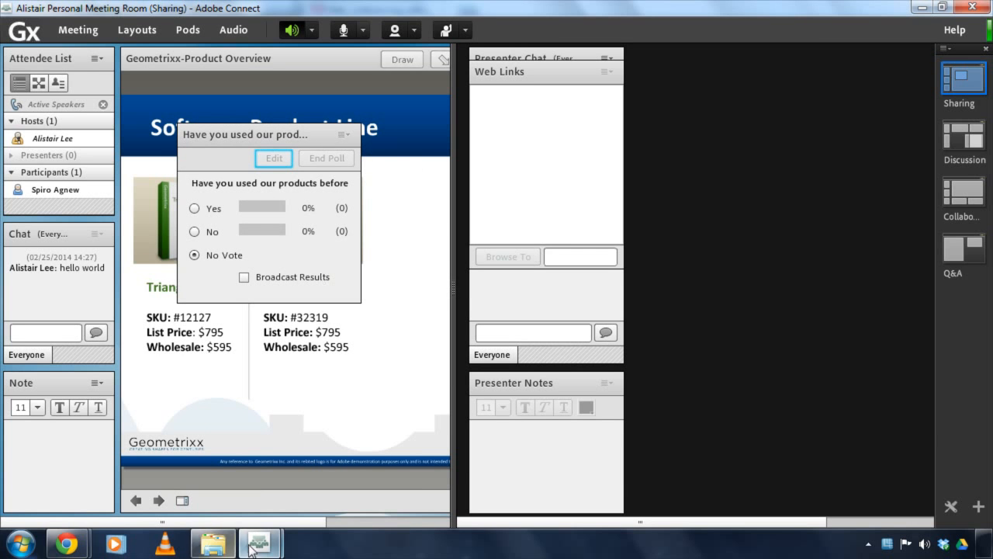
mouse_move(250, 548)
click(294, 503)
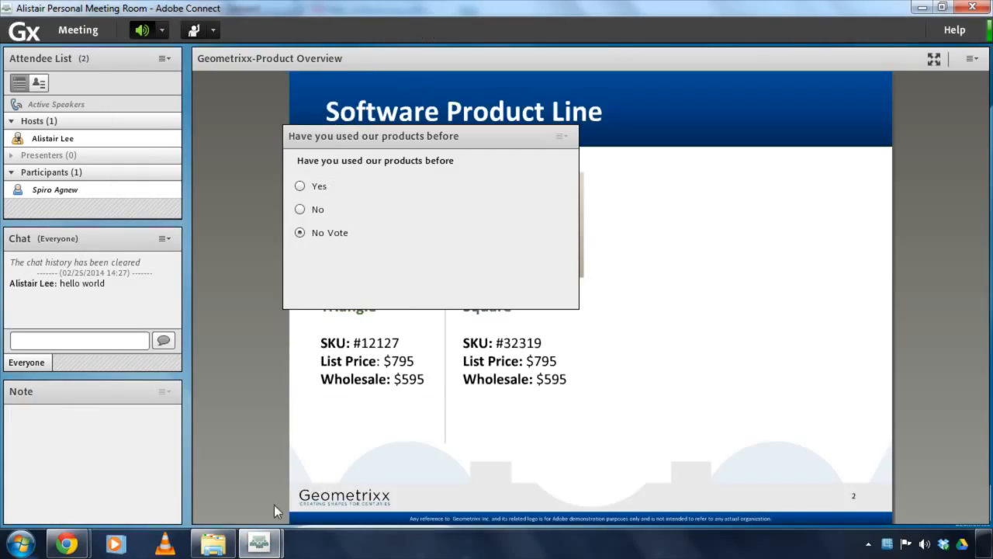
click(299, 186)
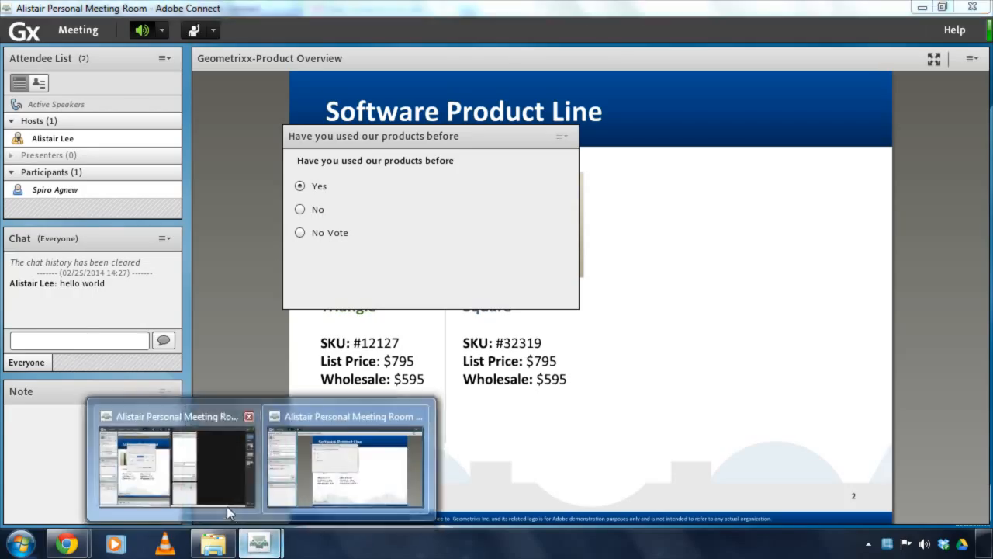
In the host's window, narrow the Presenter Only Area and move the Web Links pod beside the Presenter Chat pod.
click(227, 497)
drag(454, 274, 592, 276)
drag(714, 74, 873, 48)
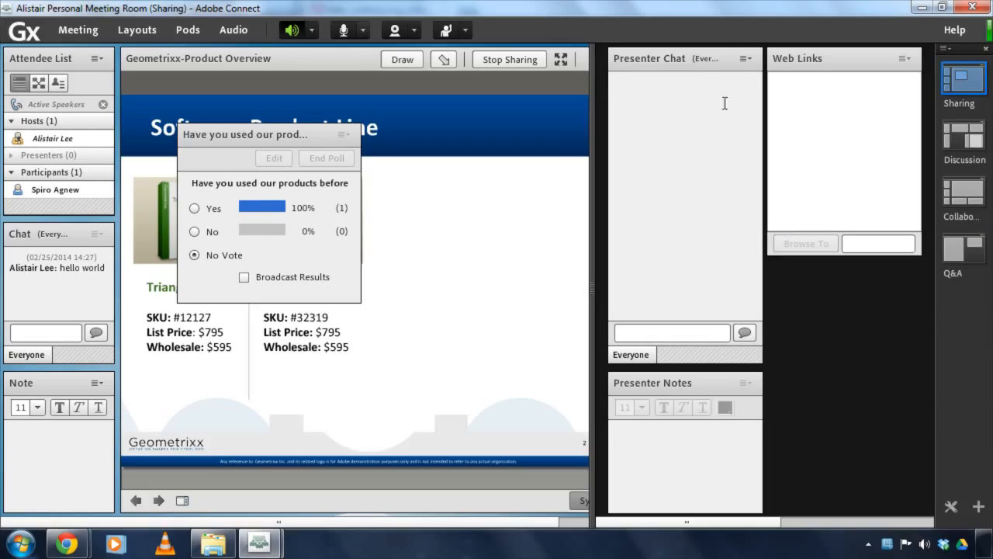
Shorten the Presenter Chat pod to roughly the height of the Web Links pod and hide the Web Links pod.
drag(689, 59, 689, 67)
drag(734, 366, 723, 256)
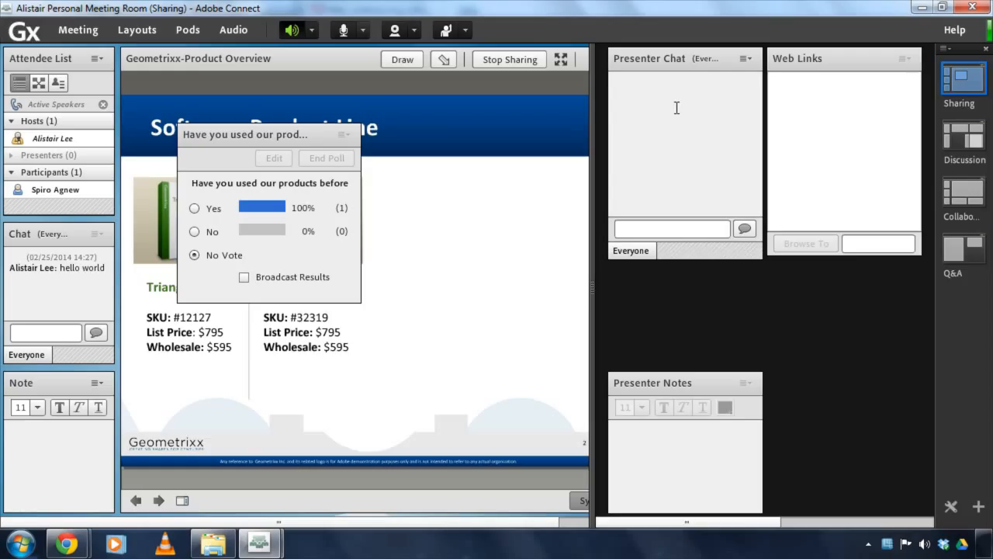
click(904, 59)
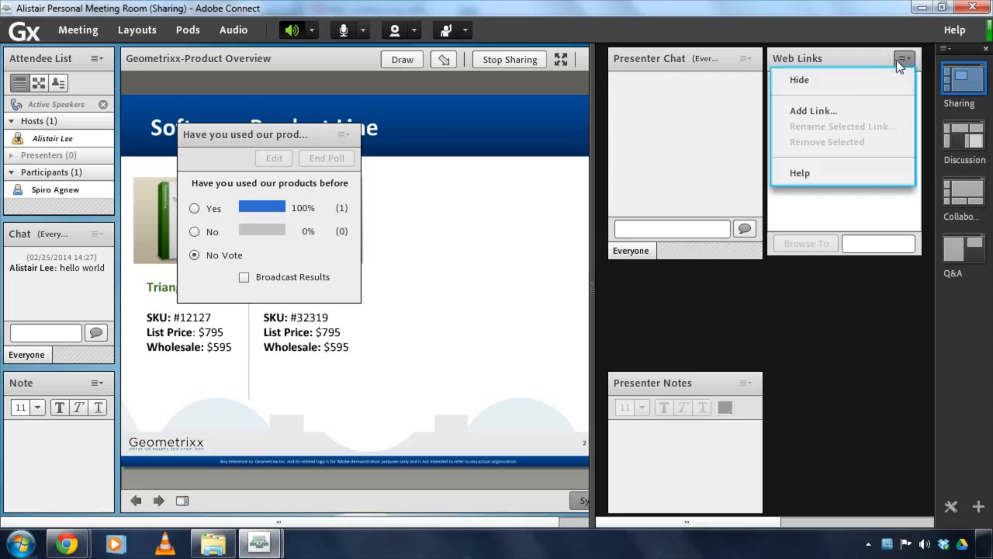
click(852, 81)
Move the Presenter Notes pod beside the Presenter Chat pod and rename it Agenda.
drag(693, 389, 601, 86)
double_click(812, 60)
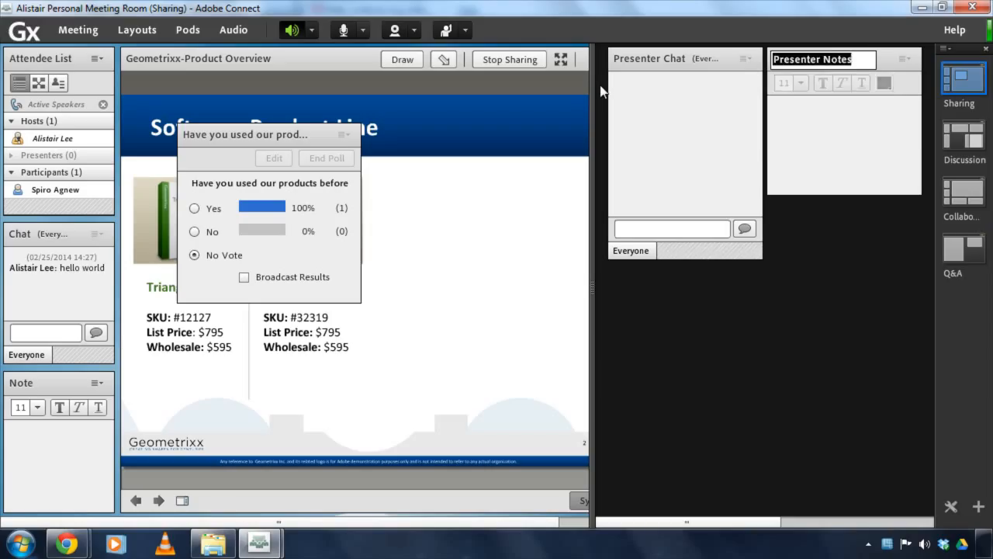
text(Abge)
key(BackSpace)
key(BackSpace)
key(BackSpace)
text(genda)
key(Return)
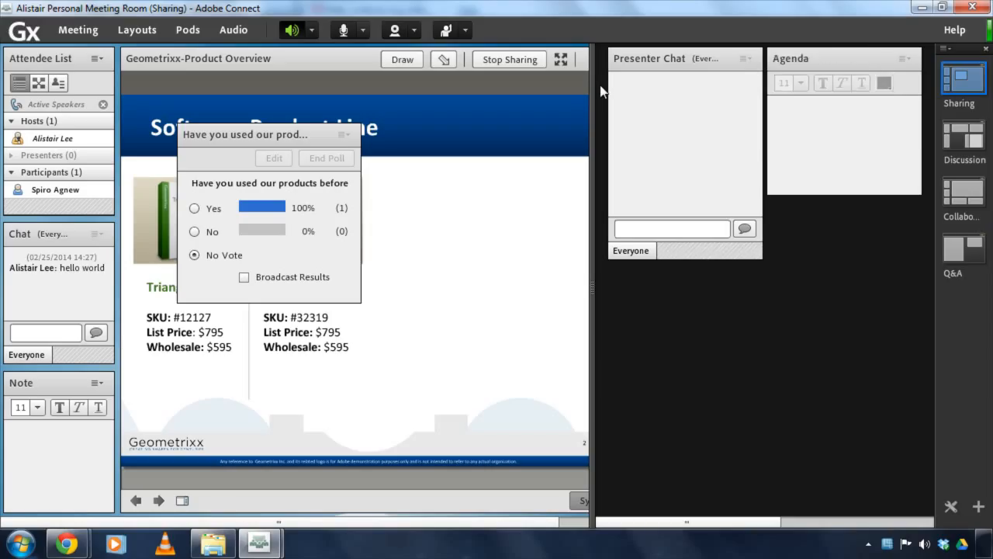
Add a new Share pod and place it in the Presenter Only Area below the Presenter Chat and Agenda pods.
click(188, 30)
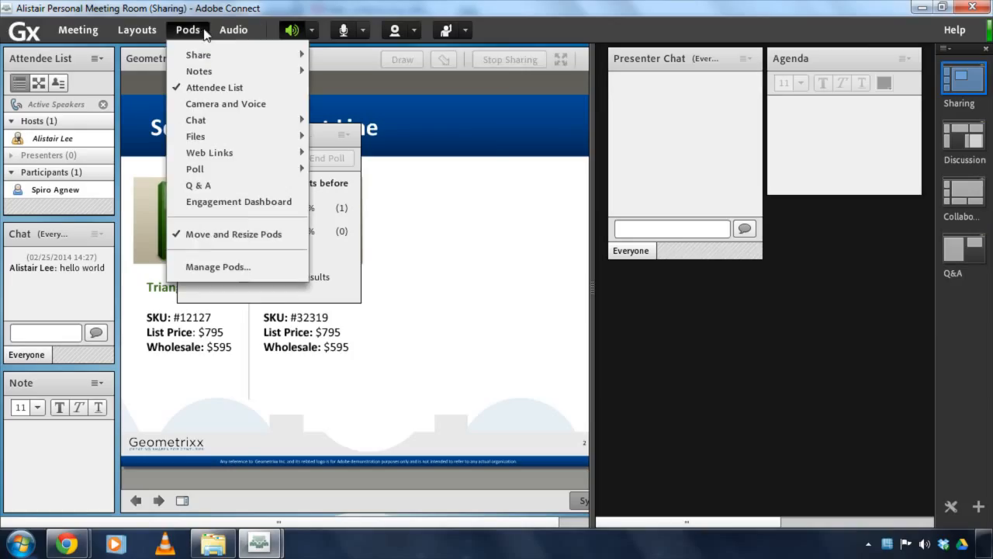
mouse_move(217, 54)
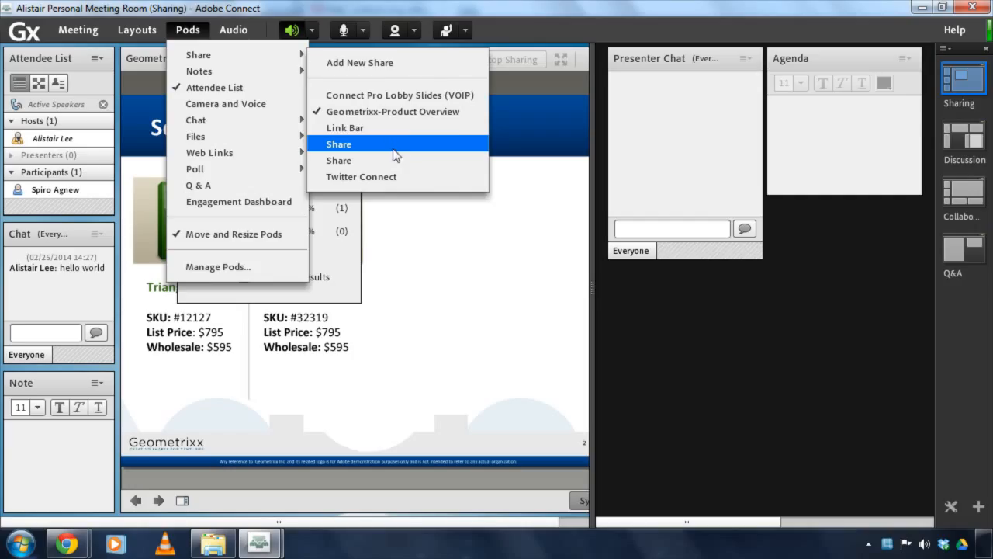
click(404, 65)
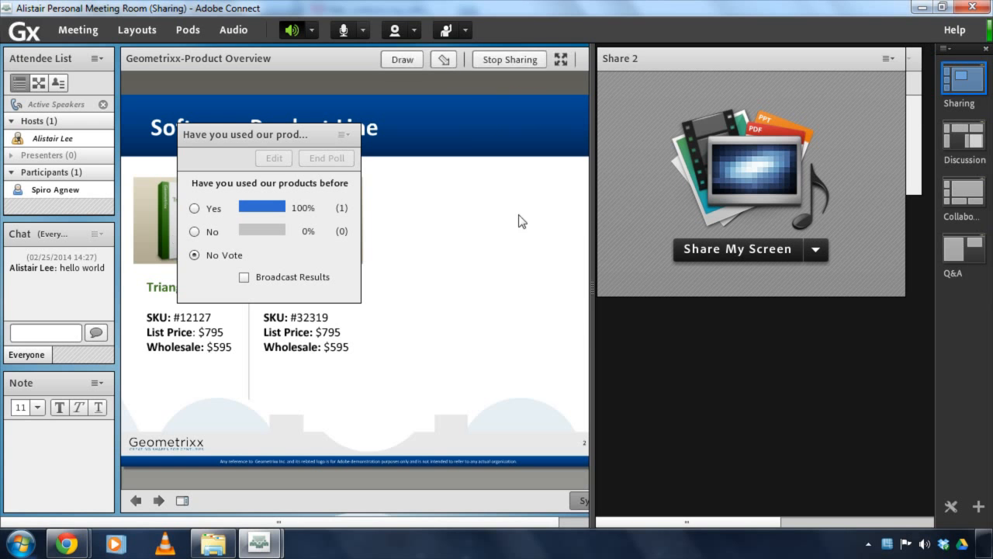
drag(739, 69, 745, 303)
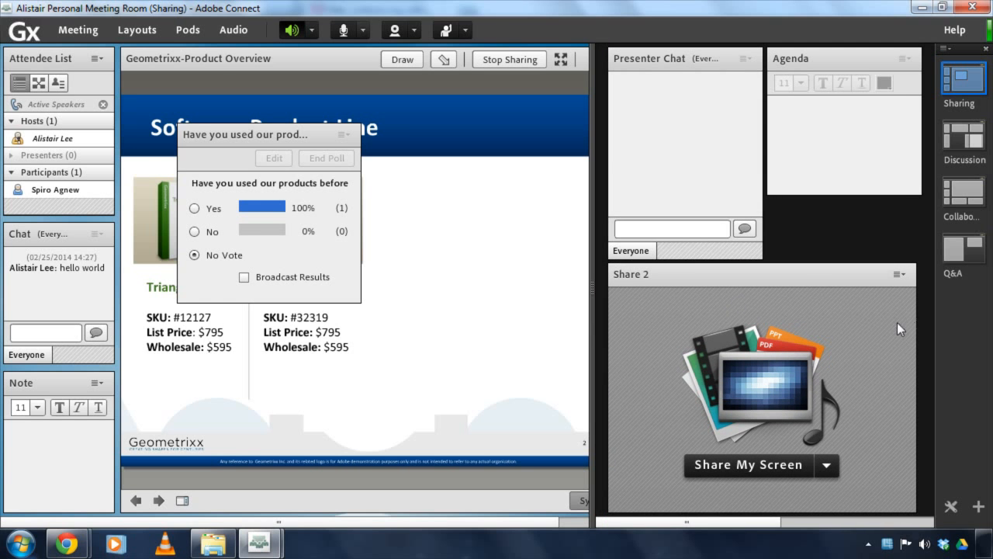
Share the document stageLights.swf from the share history in the new Share pod and select its timer value.
click(827, 466)
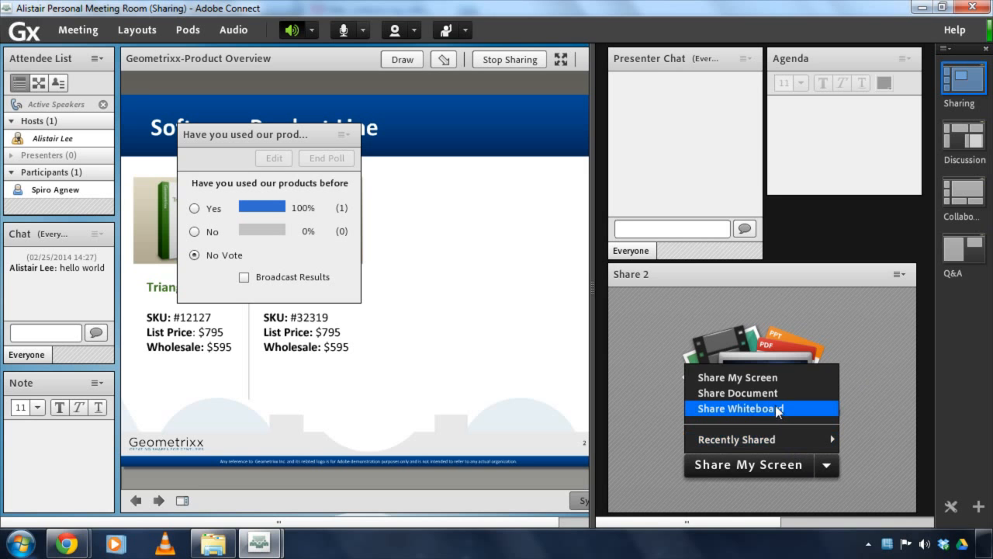
click(738, 393)
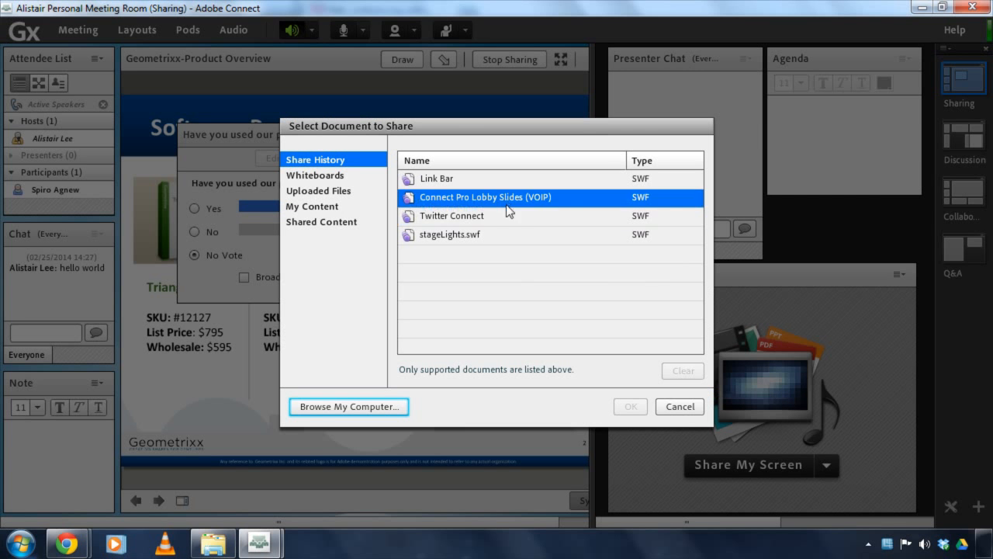
click(482, 235)
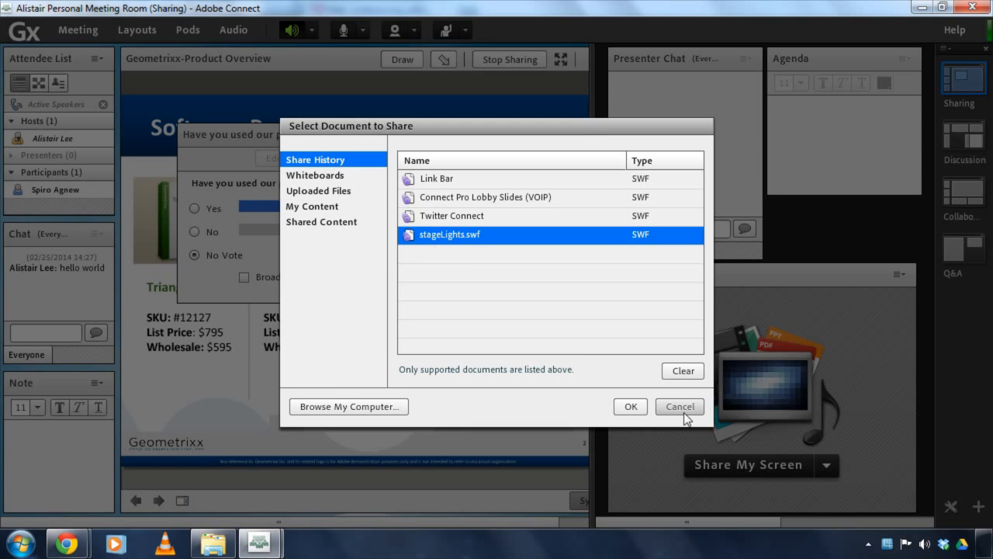
click(635, 408)
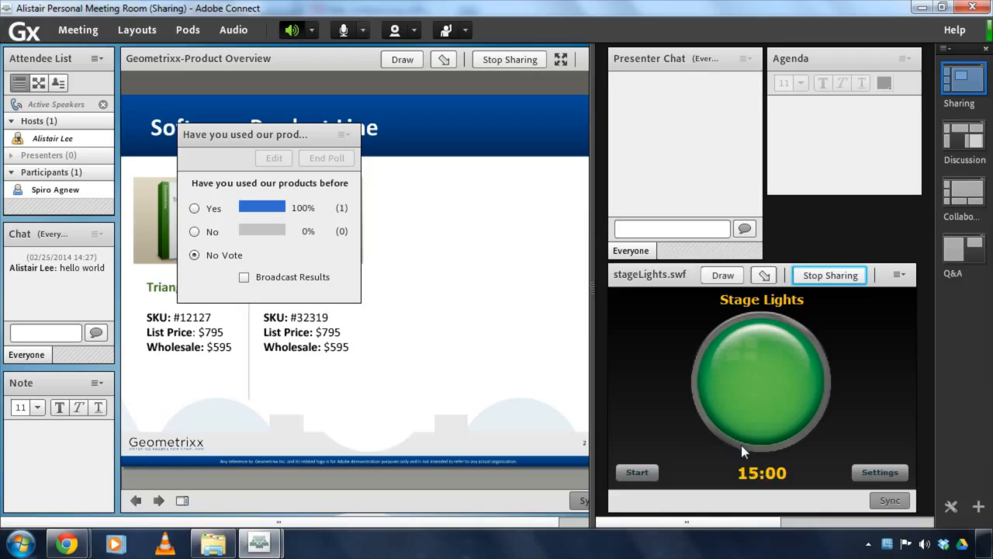
click(747, 468)
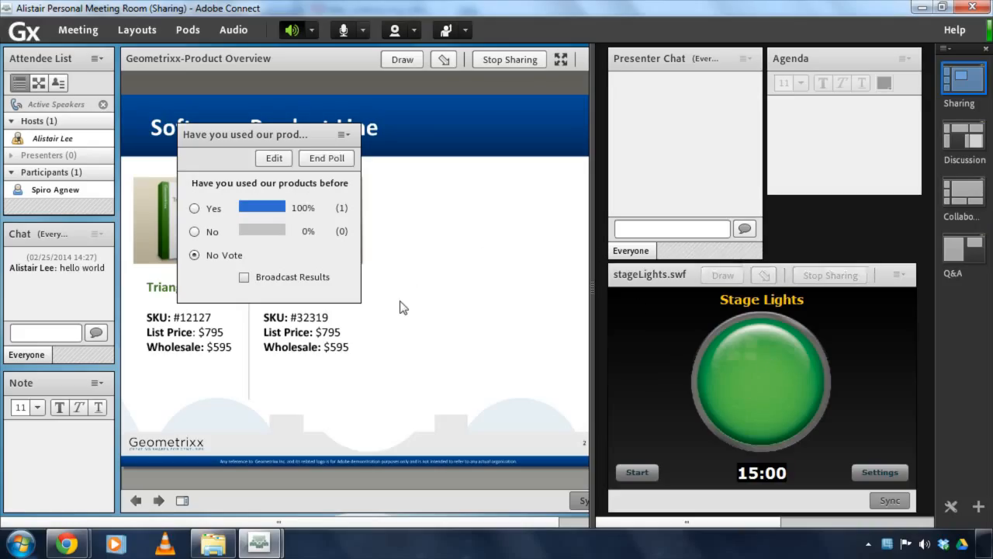
Check whether the participant can see the Stage Lights timer and return to the host's window.
mouse_move(259, 543)
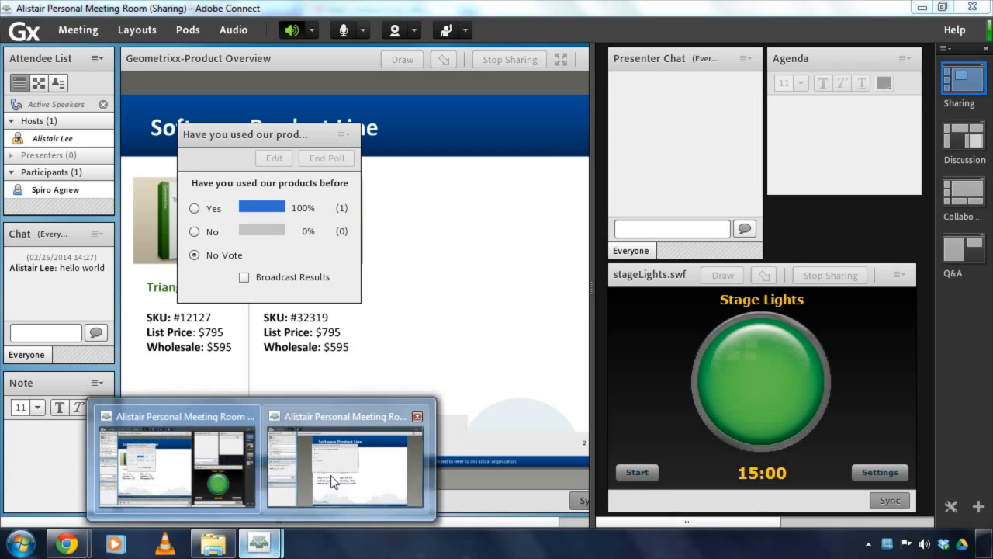
click(333, 485)
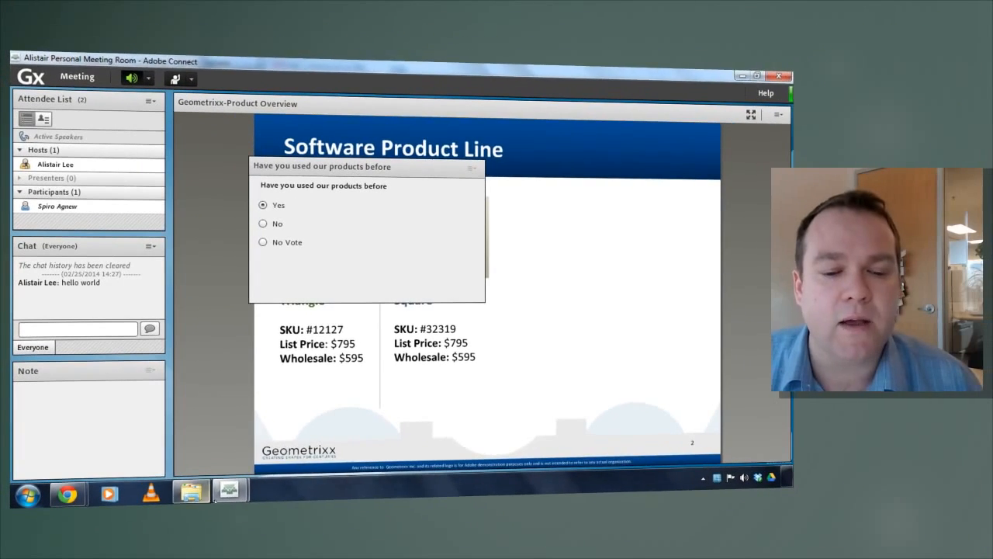
mouse_move(259, 543)
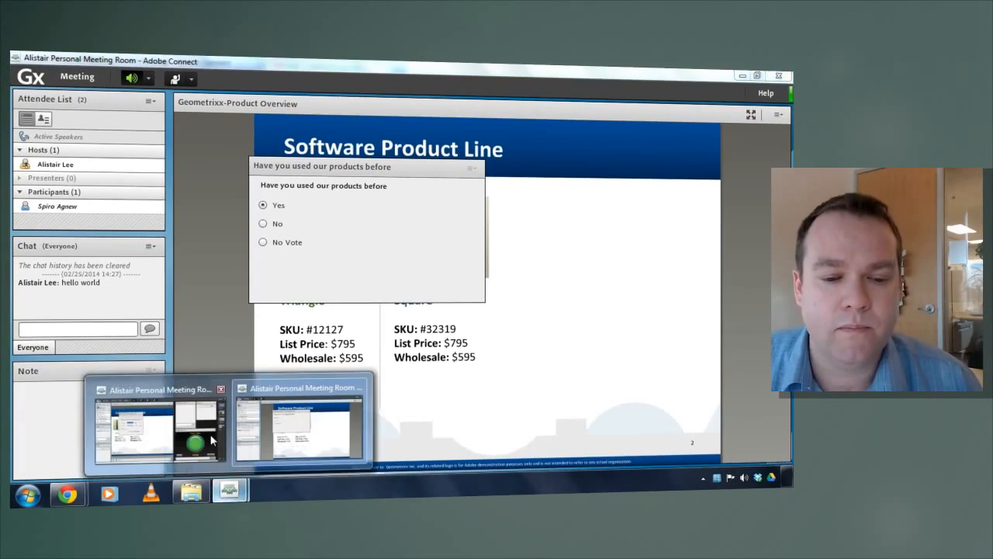
click(159, 427)
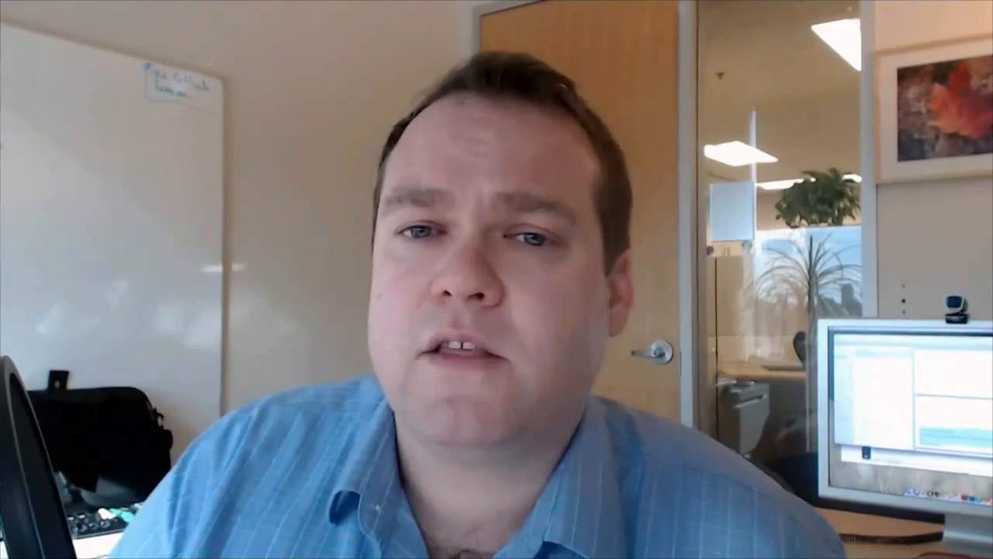